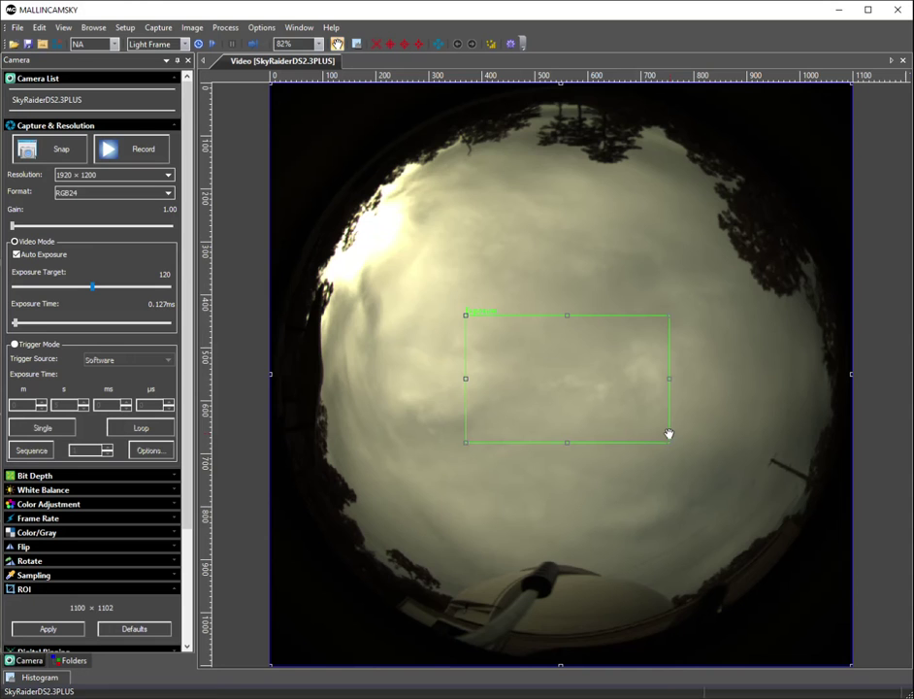
Step: Shrink the green Exposure ROI to a small square and move it to the centre of the sky
{"action": "mouse_move", "coordinate": [670, 441]}
{"action": "left_mouse_down"}
{"action": "mouse_move", "coordinate": [531, 398]}
{"action": "mouse_move", "coordinate": [527, 369]}
{"action": "mouse_move", "coordinate": [409, 294]}
{"action": "mouse_move", "coordinate": [379, 259]}
{"action": "mouse_move", "coordinate": [807, 605]}
{"action": "mouse_move", "coordinate": [725, 511]}
{"action": "left_mouse_up"}
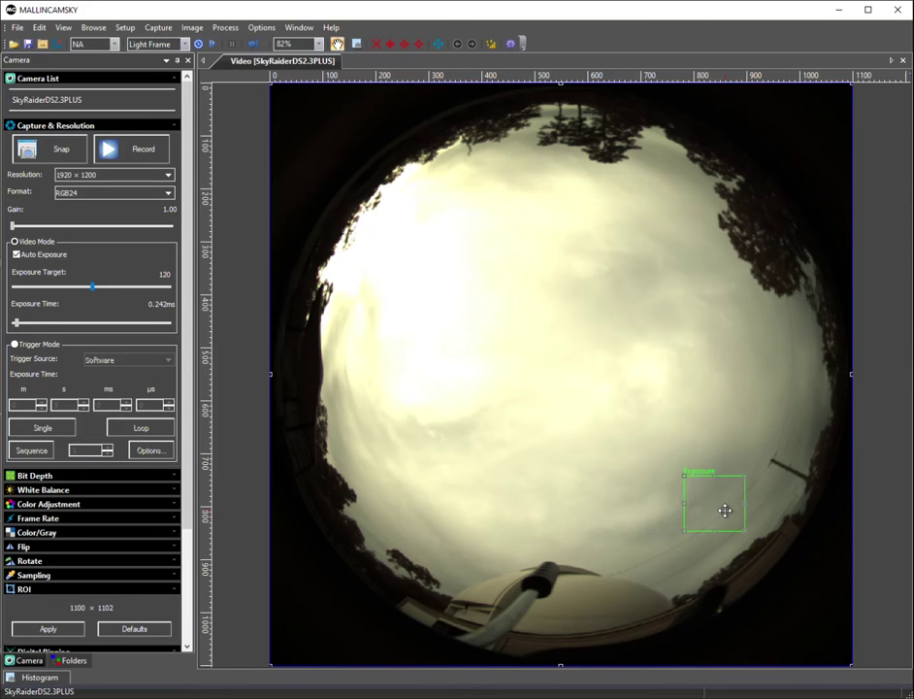
{"action": "left_click_drag", "start_coordinate": [725, 510], "coordinate": [576, 393]}
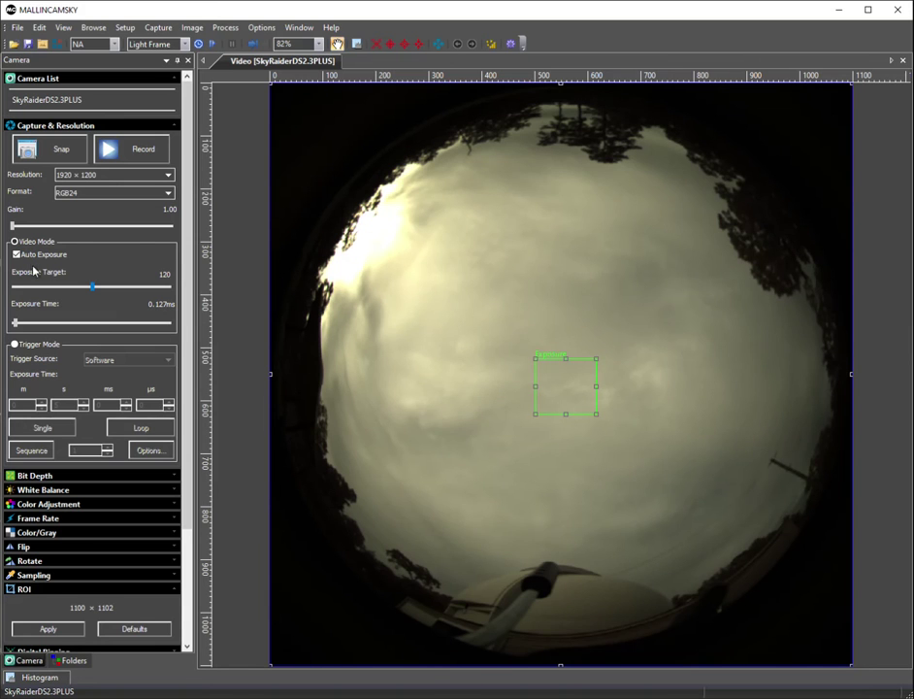
Step: Turn off Auto Exposure, raise the exposure slider, then enter an exact exposure time of 0.7 ms
{"action": "left_click", "coordinate": [15, 255]}
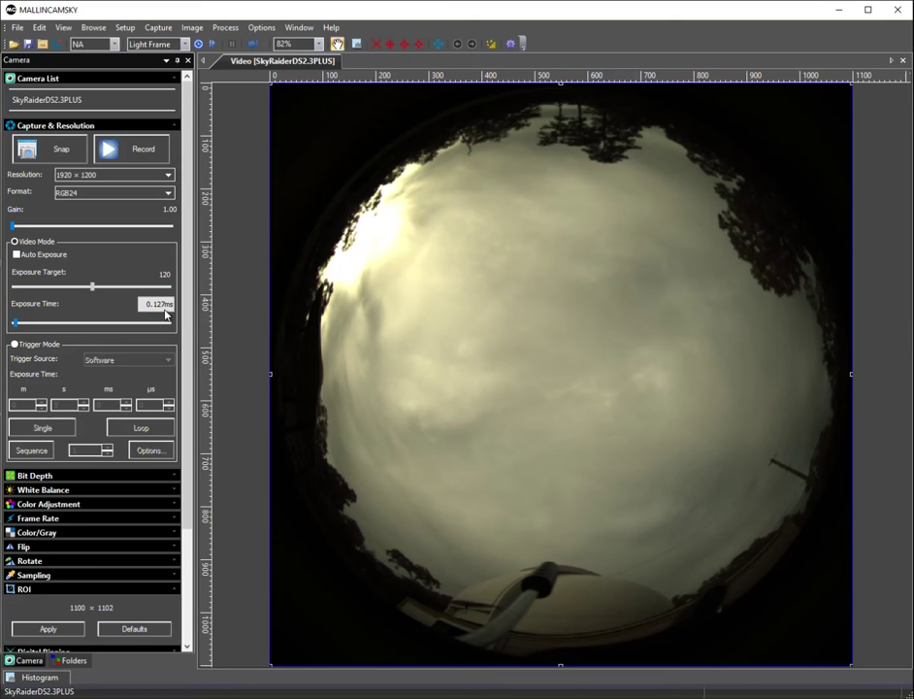
{"action": "left_click", "coordinate": [17, 325]}
{"action": "left_click_drag", "start_coordinate": [16, 325], "coordinate": [20, 327]}
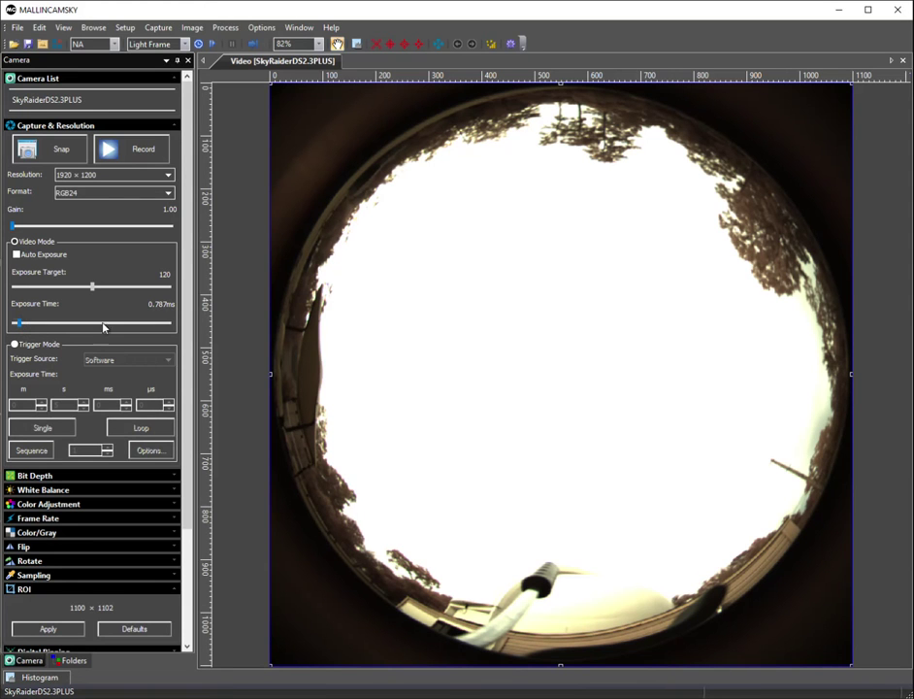
{"action": "left_click", "coordinate": [154, 307]}
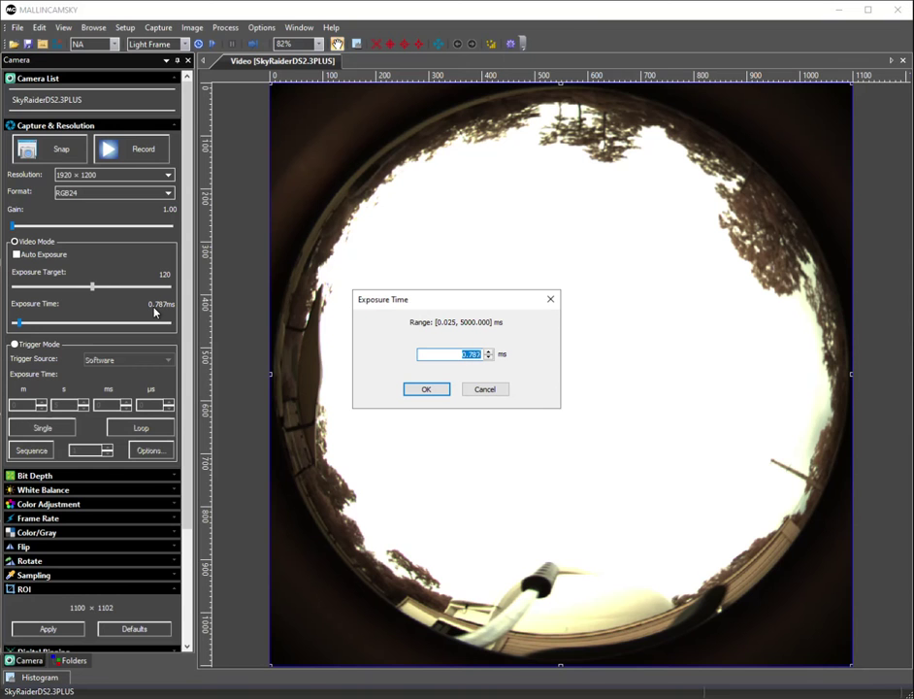
{"action": "key", "text": "BackSpace"}
{"action": "type", "text": ".7"}
{"action": "key", "text": "Return"}
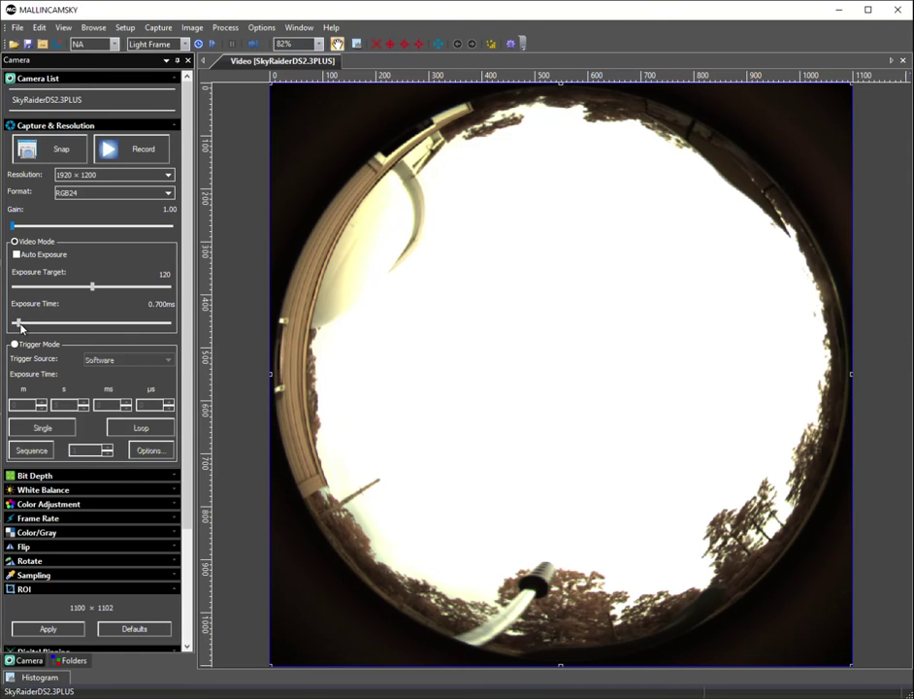
Step: Lower the exposure time to 0.128 ms, briefly toggling Auto Exposure on and off
{"action": "left_click_drag", "start_coordinate": [21, 327], "coordinate": [19, 328]}
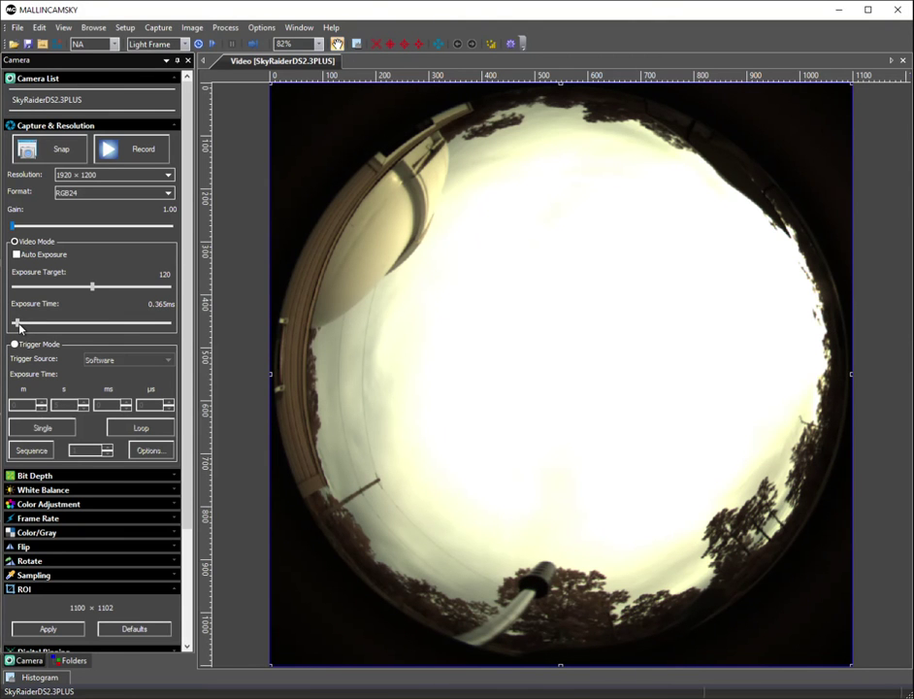
{"action": "left_click", "coordinate": [15, 255]}
{"action": "left_click", "coordinate": [16, 255]}
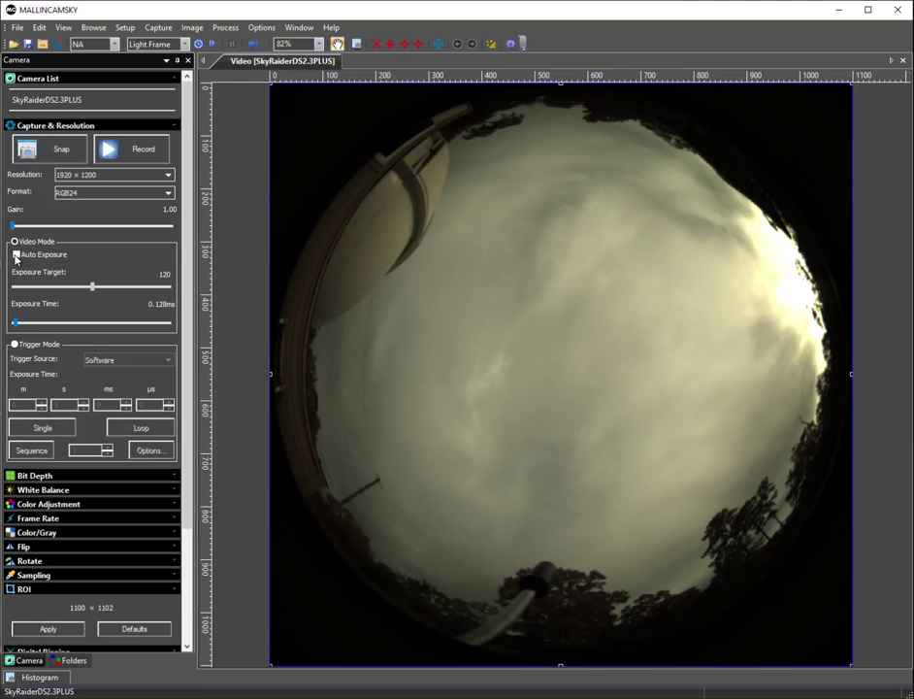
Step: Toggle Auto Exposure on and off, then nudge the Exposure Time slider to brighten the sky
{"action": "left_click", "coordinate": [16, 255]}
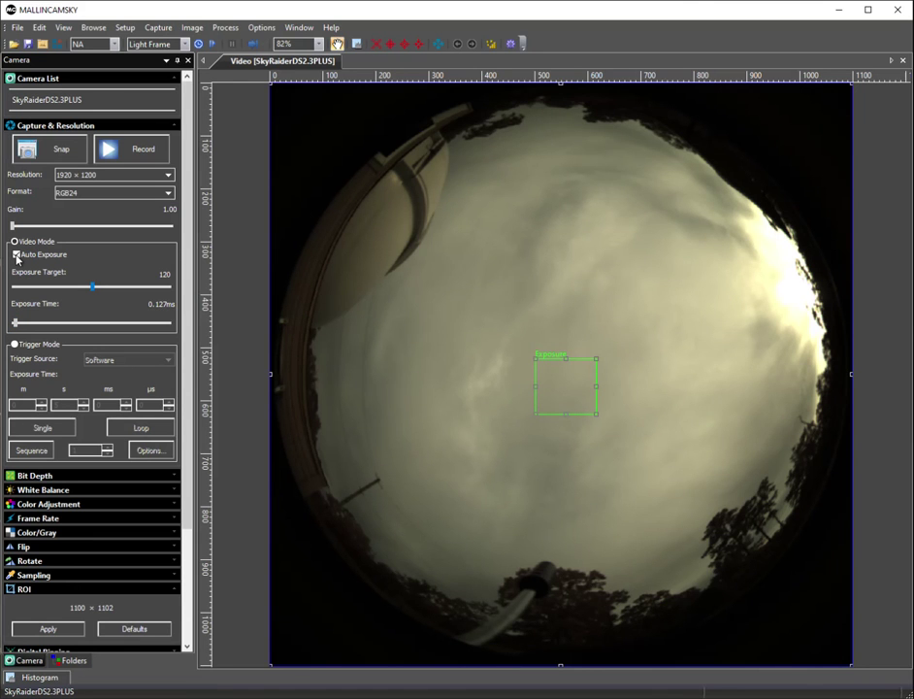
{"action": "left_click", "coordinate": [16, 255]}
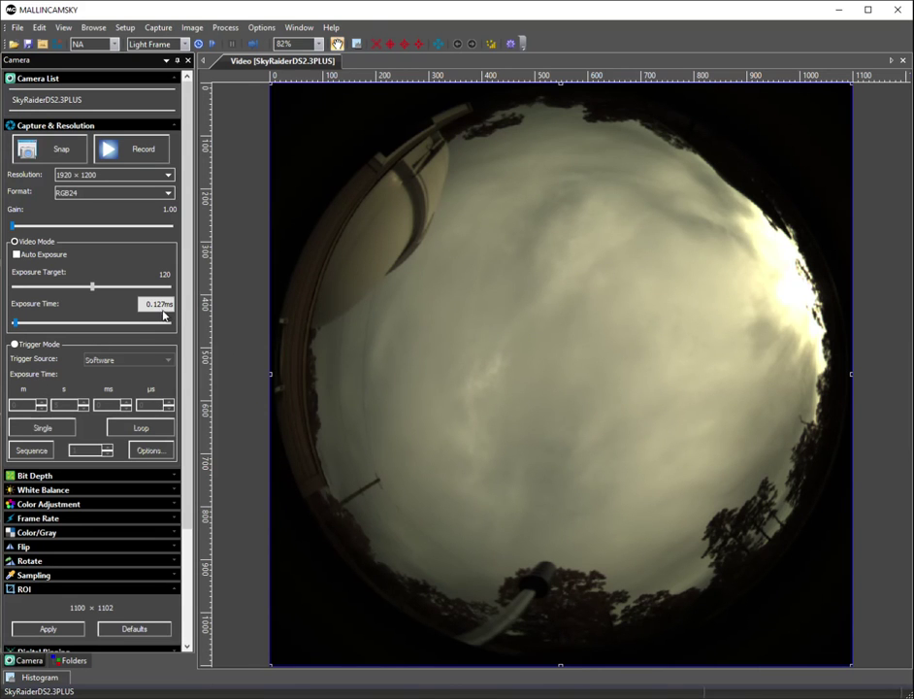
{"action": "left_click", "coordinate": [17, 324]}
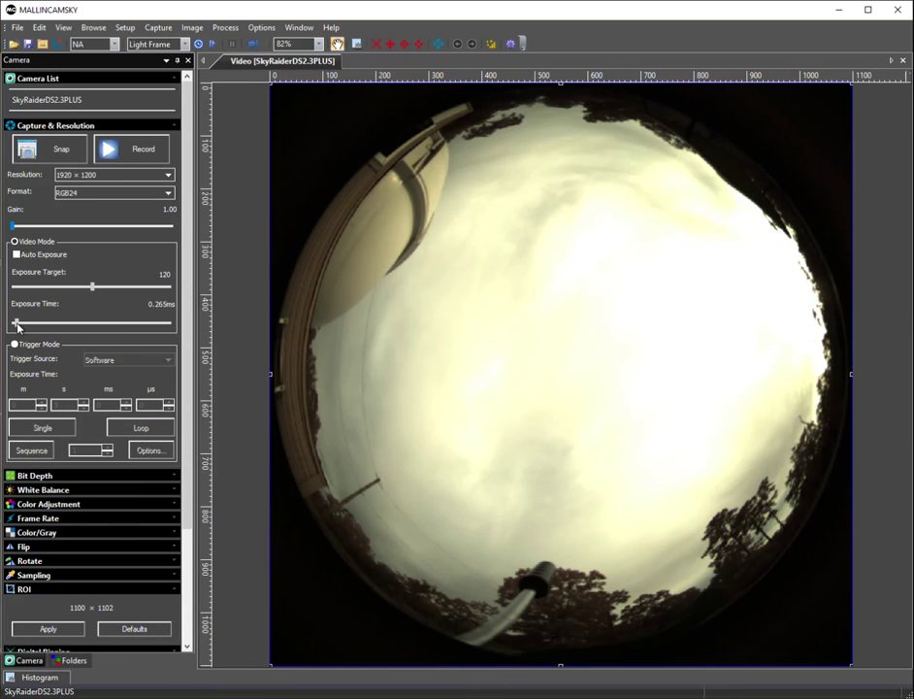
{"action": "left_click", "coordinate": [18, 324]}
{"action": "left_click", "coordinate": [17, 324]}
Step: Enter 0.28 in the exposure time read-out, leaving exposure at 0.250 ms
{"action": "left_click", "coordinate": [156, 305]}
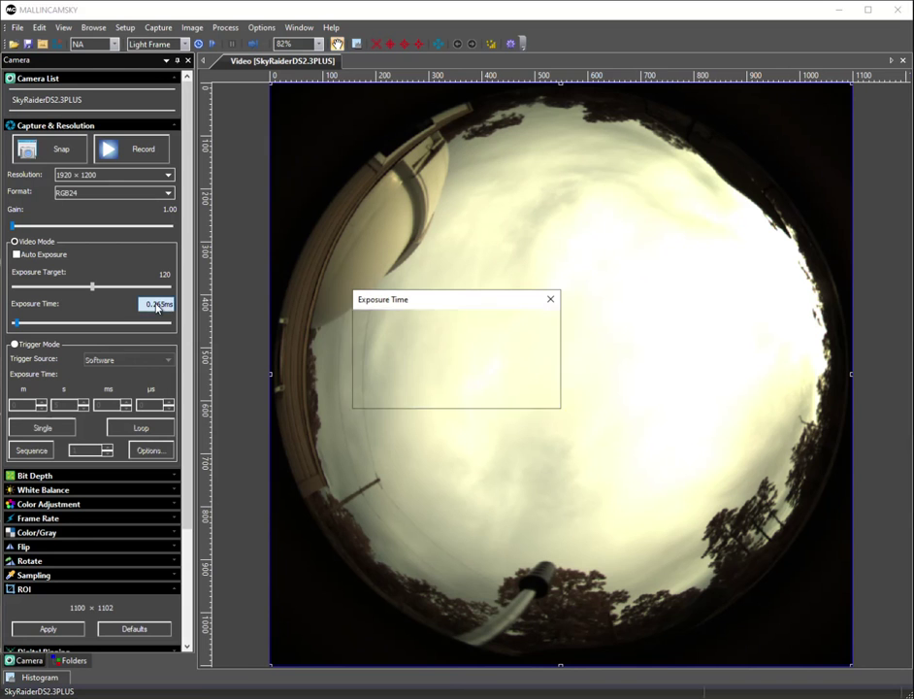
{"action": "key", "text": "BackSpace"}
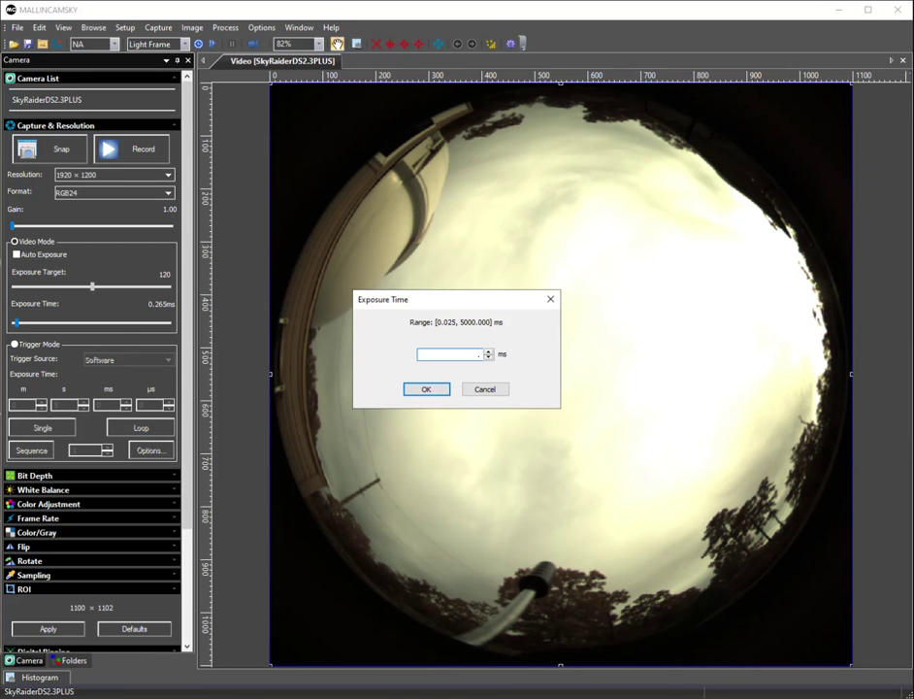
{"action": "type", "text": "0.28"}
{"action": "key", "text": "Return"}
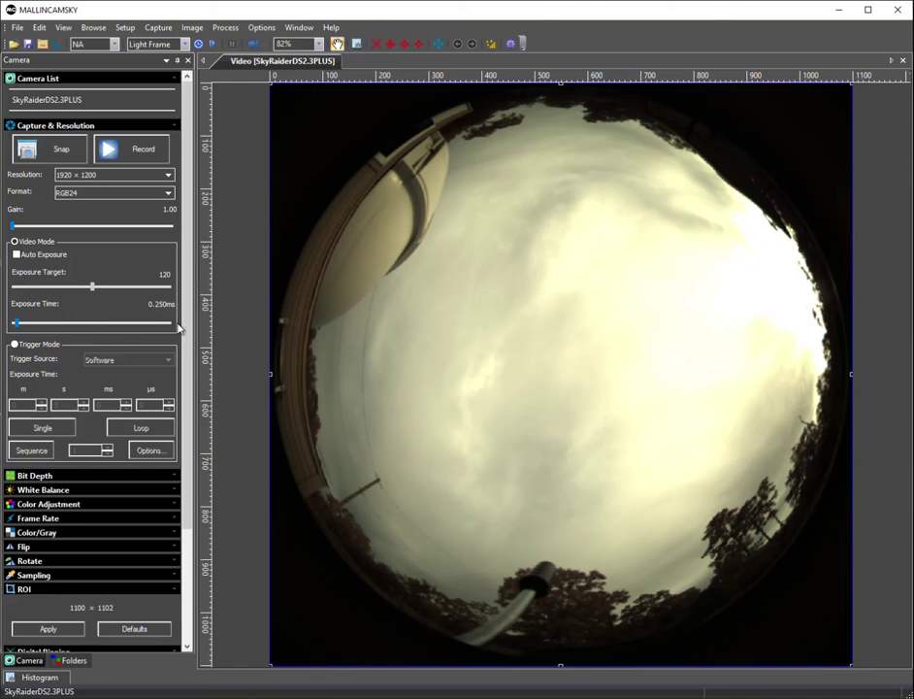
Step: Run the White Balance button in the Camera panel to remove the yellow tint
{"action": "scroll", "coordinate": [187, 347], "scroll_direction": "down", "scroll_amount": 2}
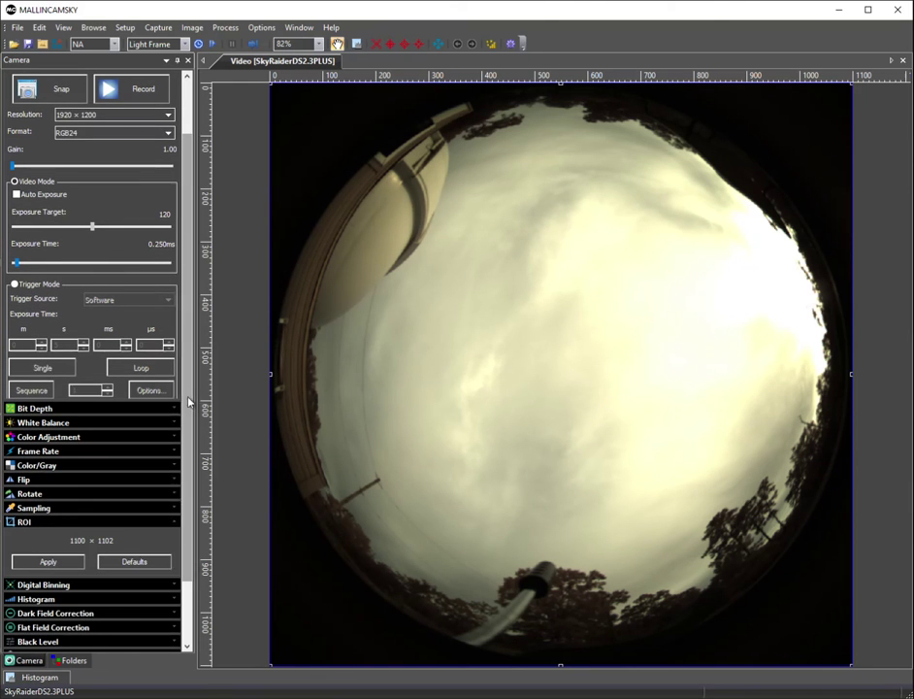
{"action": "left_click", "coordinate": [4, 414]}
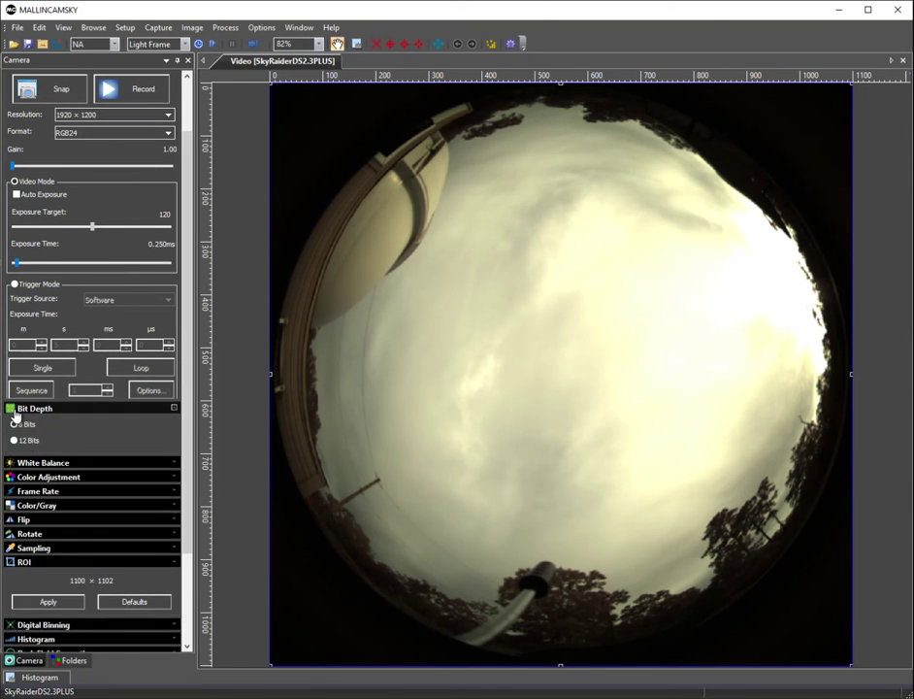
{"action": "left_click", "coordinate": [6, 409]}
{"action": "left_click", "coordinate": [9, 422]}
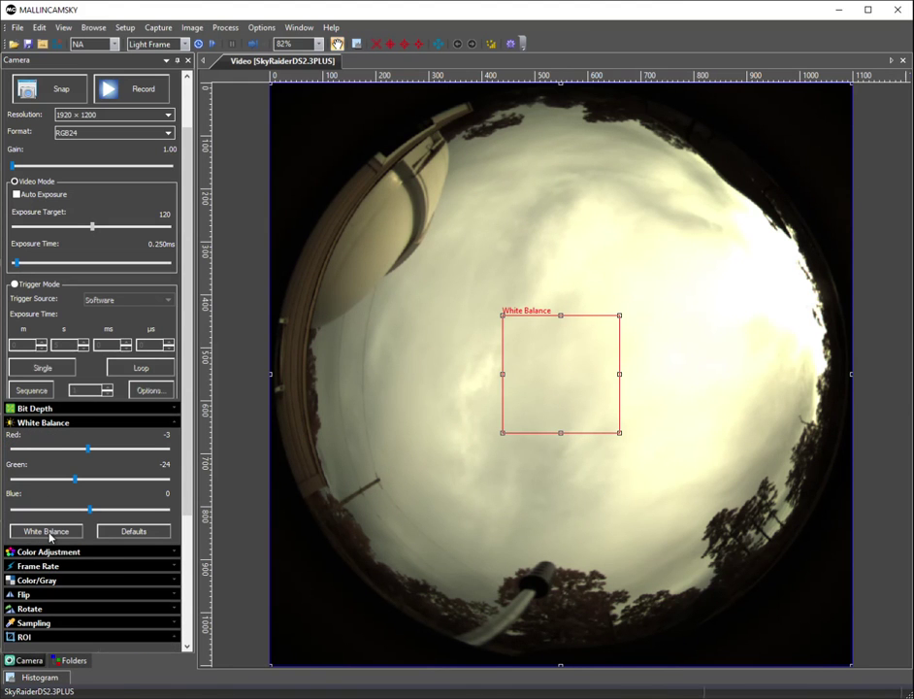
{"action": "left_click", "coordinate": [48, 532]}
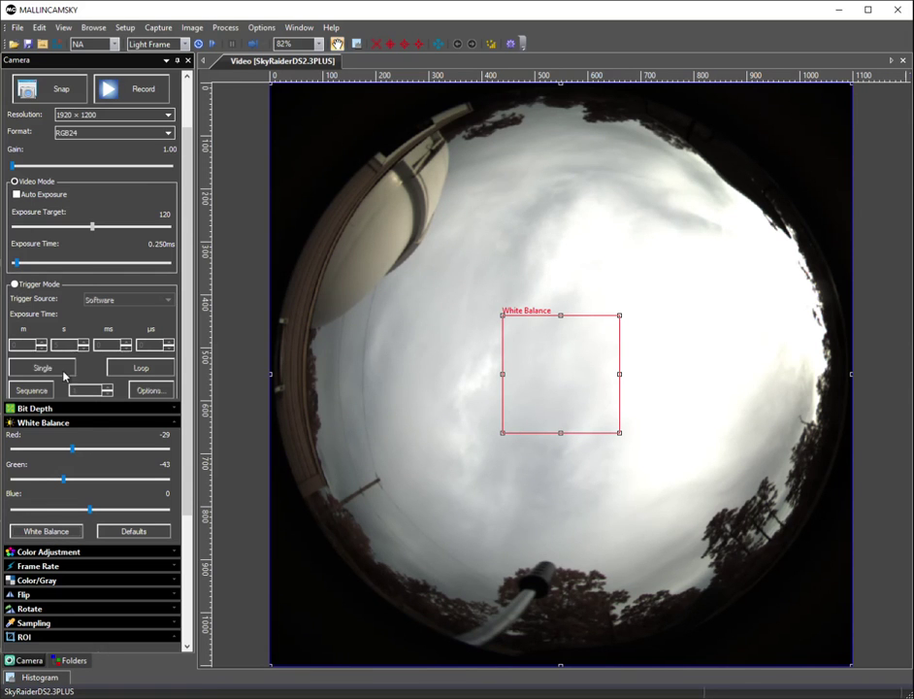
{"action": "left_click", "coordinate": [12, 425]}
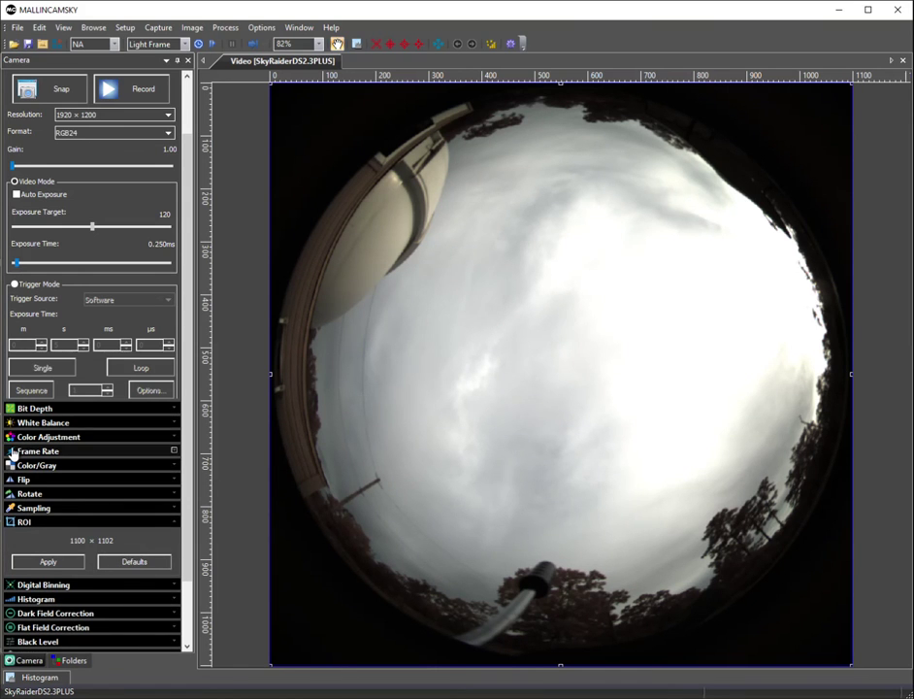
Step: Switch the live view to Gray in the Color/Gray section, then back to Color
{"action": "left_click", "coordinate": [11, 438]}
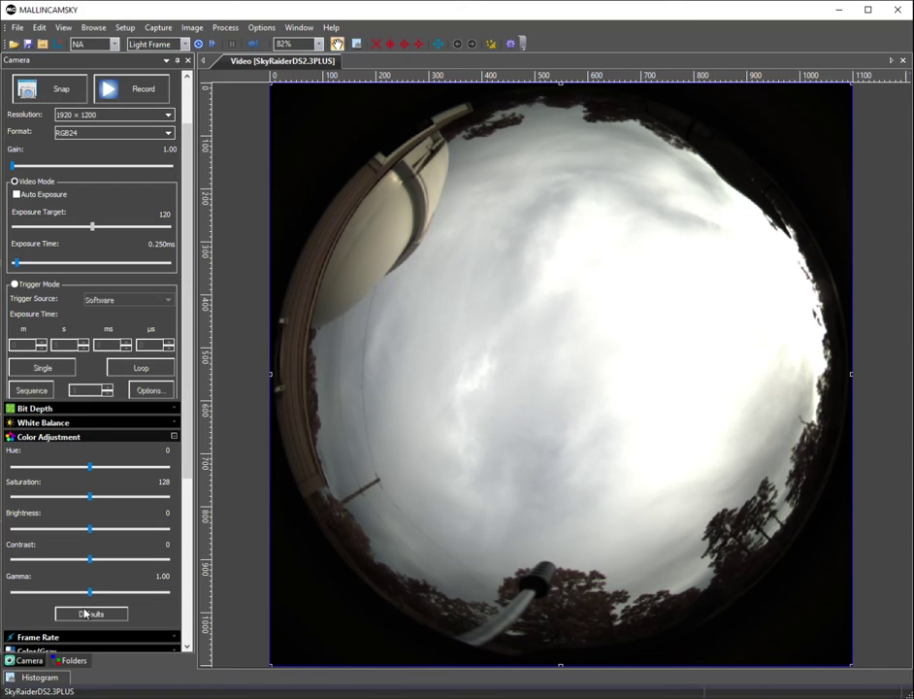
{"action": "left_click", "coordinate": [9, 438]}
{"action": "left_click", "coordinate": [12, 453]}
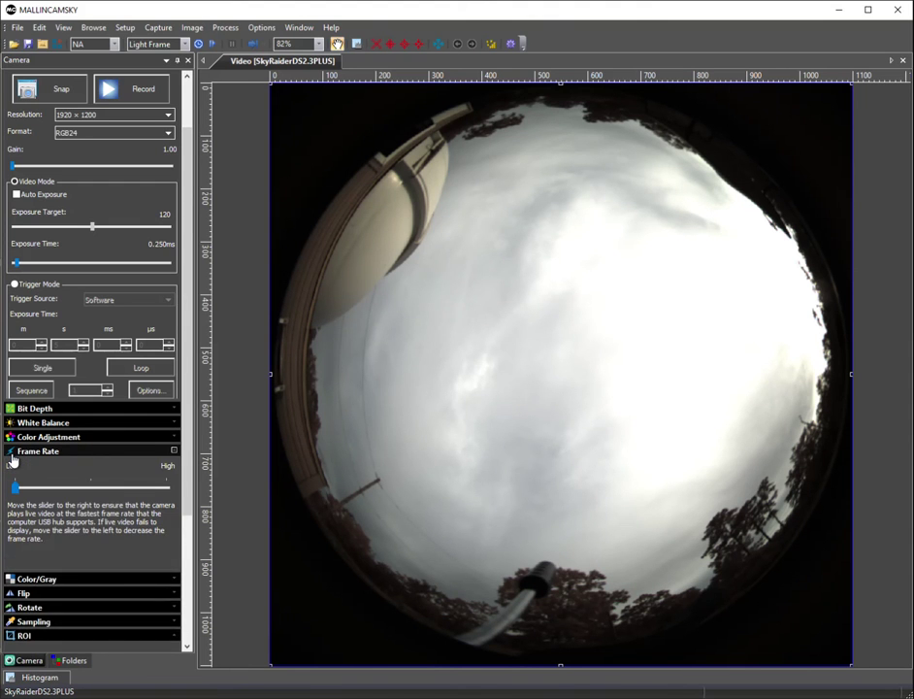
{"action": "left_click", "coordinate": [10, 454]}
{"action": "left_click", "coordinate": [11, 467]}
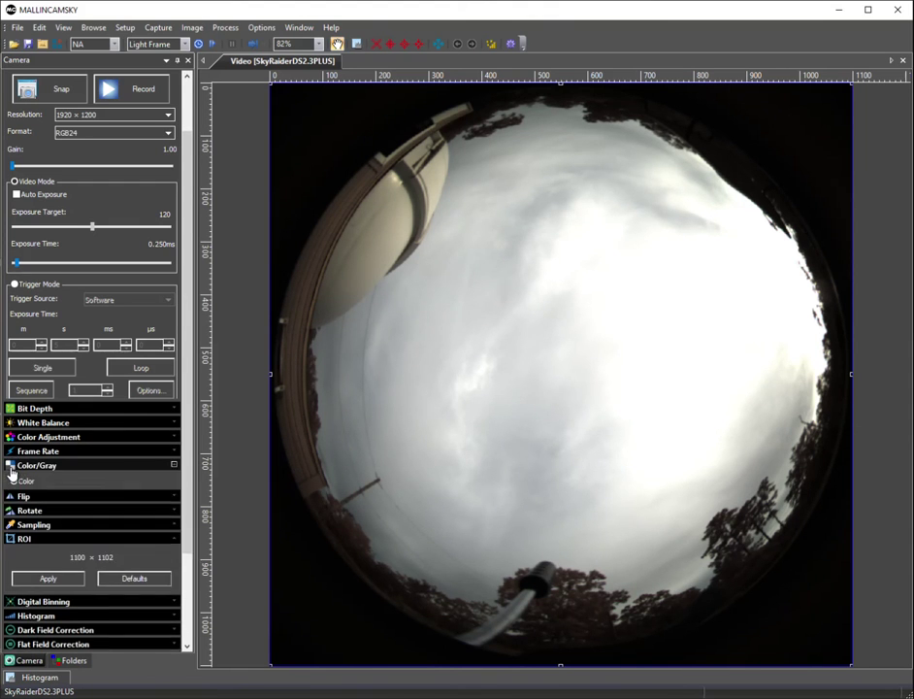
{"action": "left_click", "coordinate": [15, 498]}
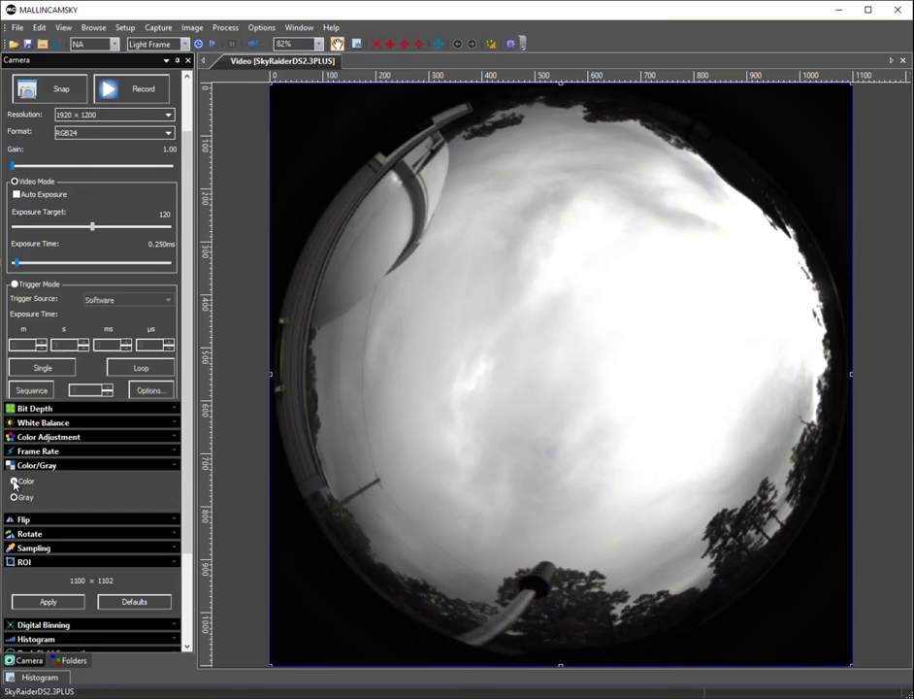
{"action": "left_click", "coordinate": [15, 481]}
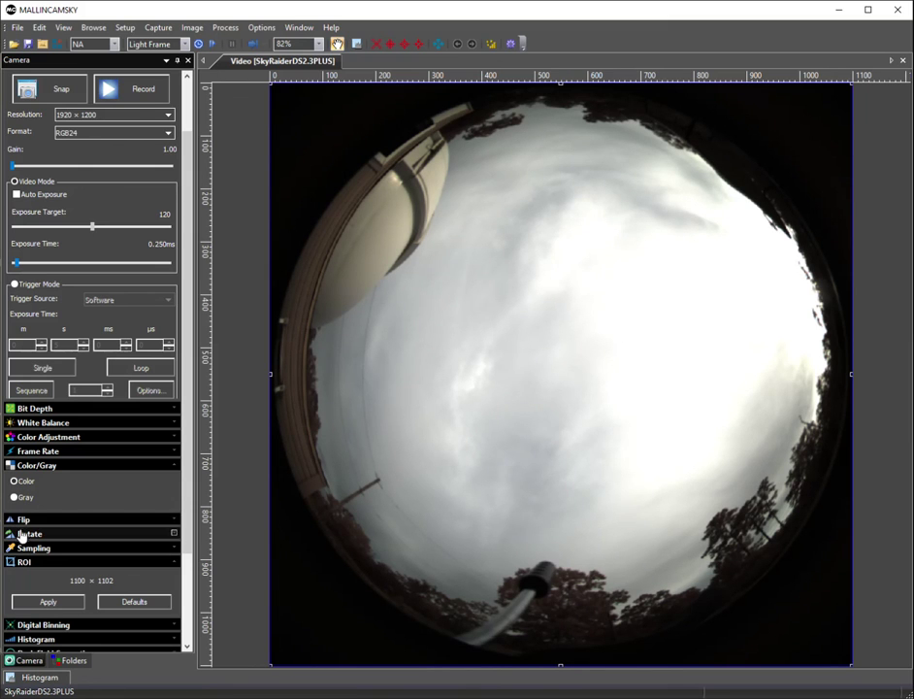
{"action": "left_click", "coordinate": [10, 467]}
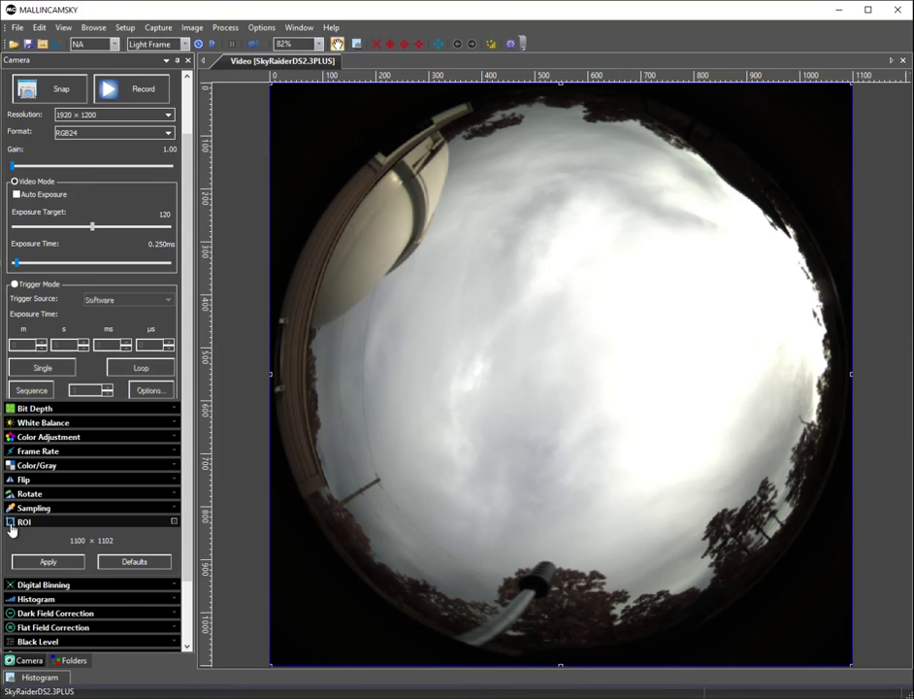
{"action": "left_click", "coordinate": [10, 525]}
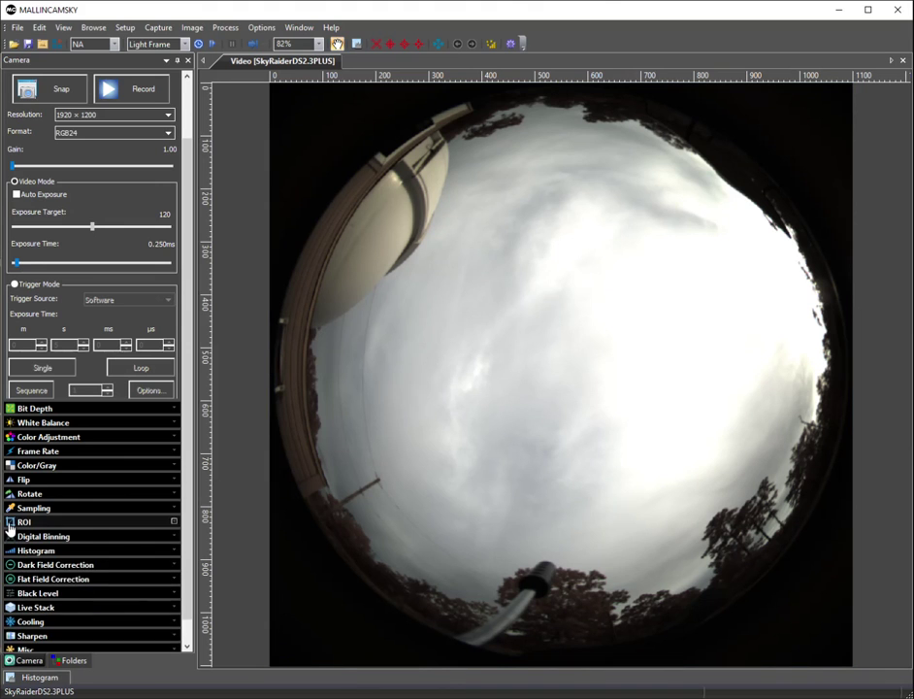
{"action": "left_click", "coordinate": [11, 540]}
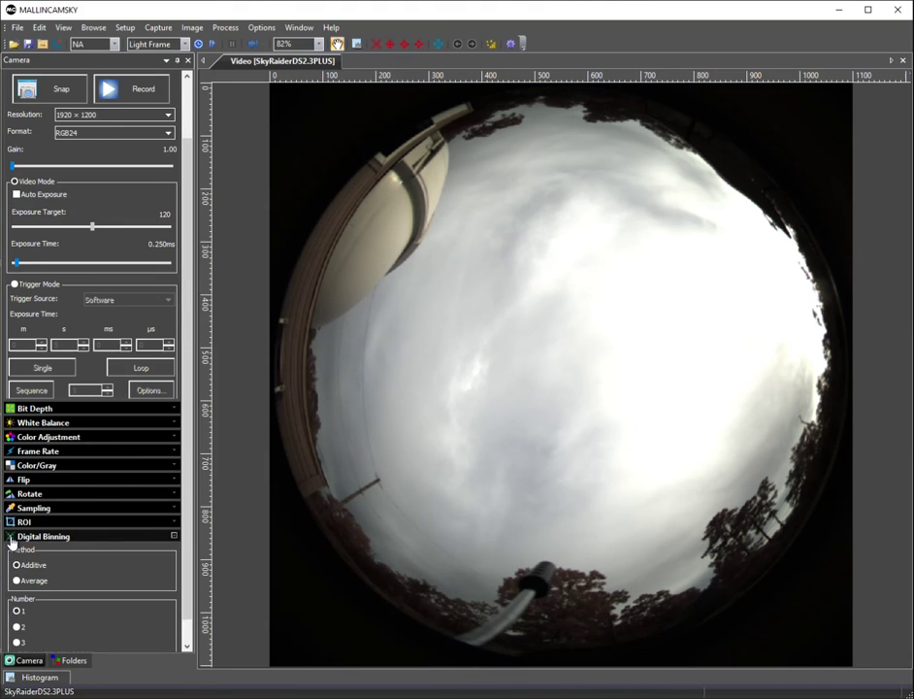
{"action": "left_click", "coordinate": [11, 540]}
{"action": "left_click", "coordinate": [12, 551]}
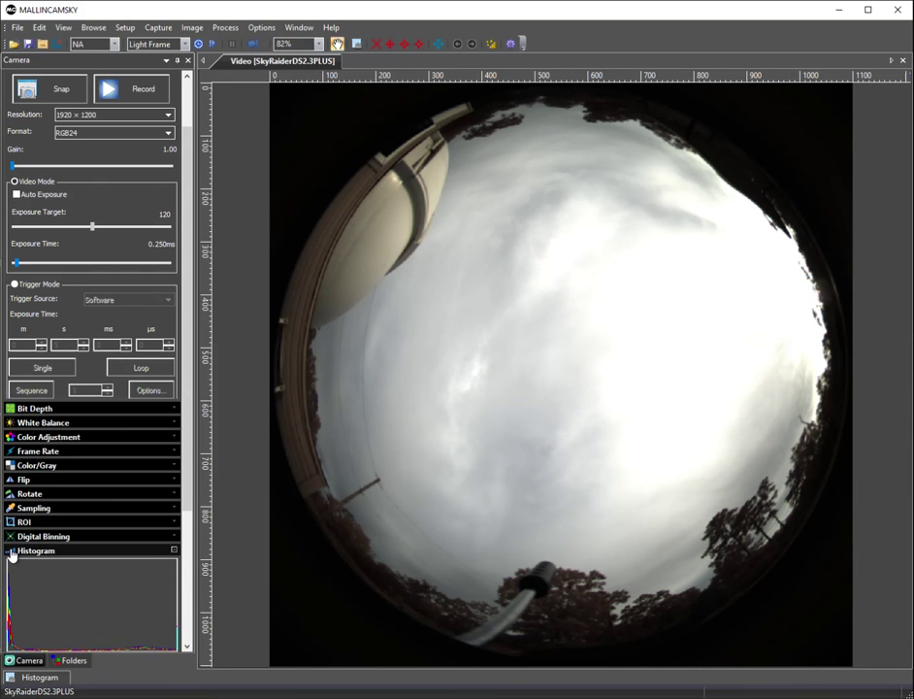
{"action": "left_click_drag", "start_coordinate": [188, 441], "coordinate": [187, 602]}
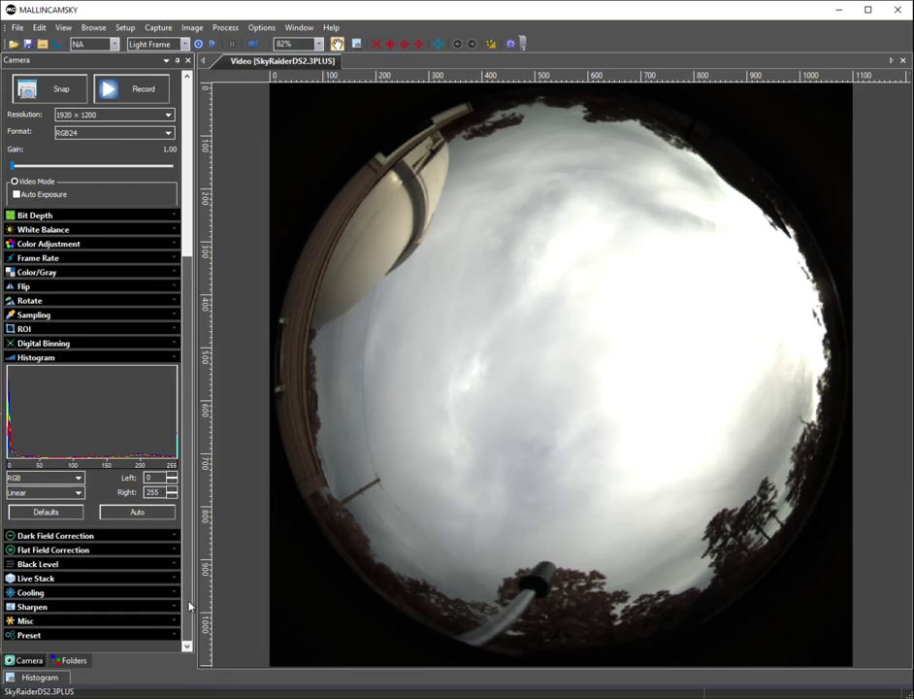
{"action": "left_click", "coordinate": [13, 359]}
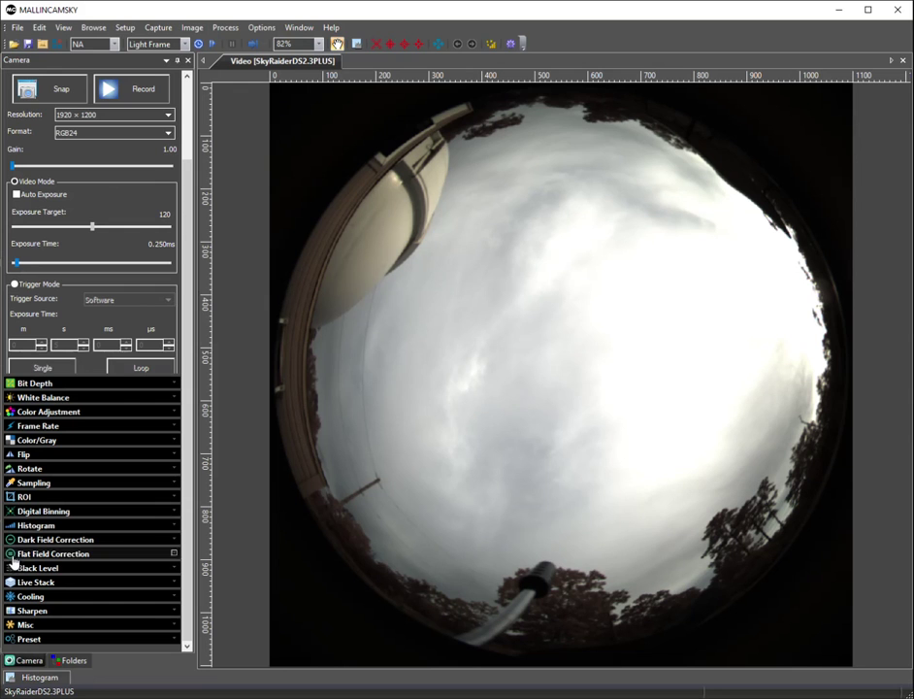
{"action": "left_click", "coordinate": [11, 570]}
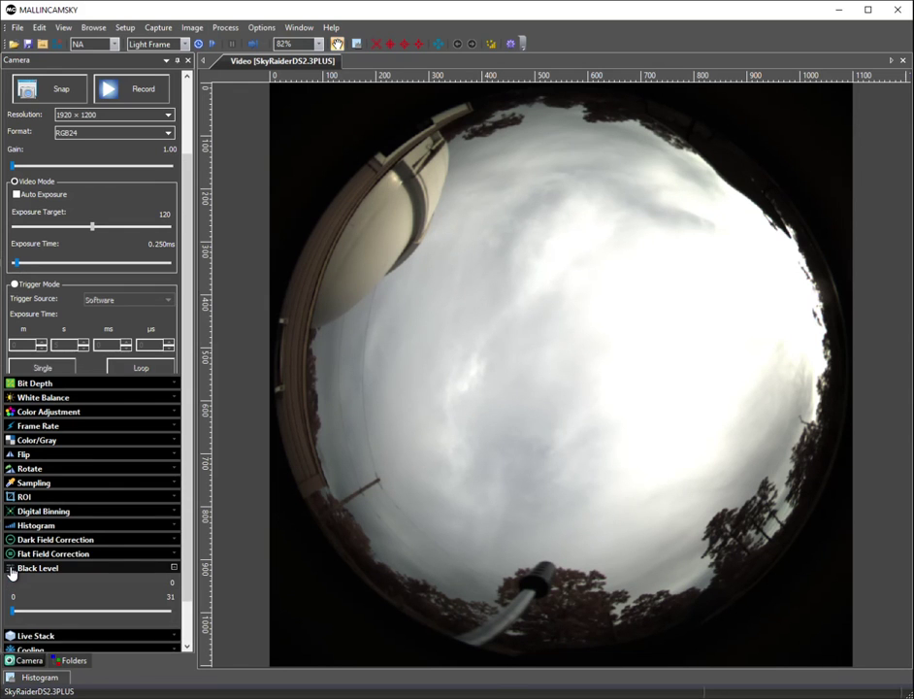
{"action": "left_click", "coordinate": [11, 570]}
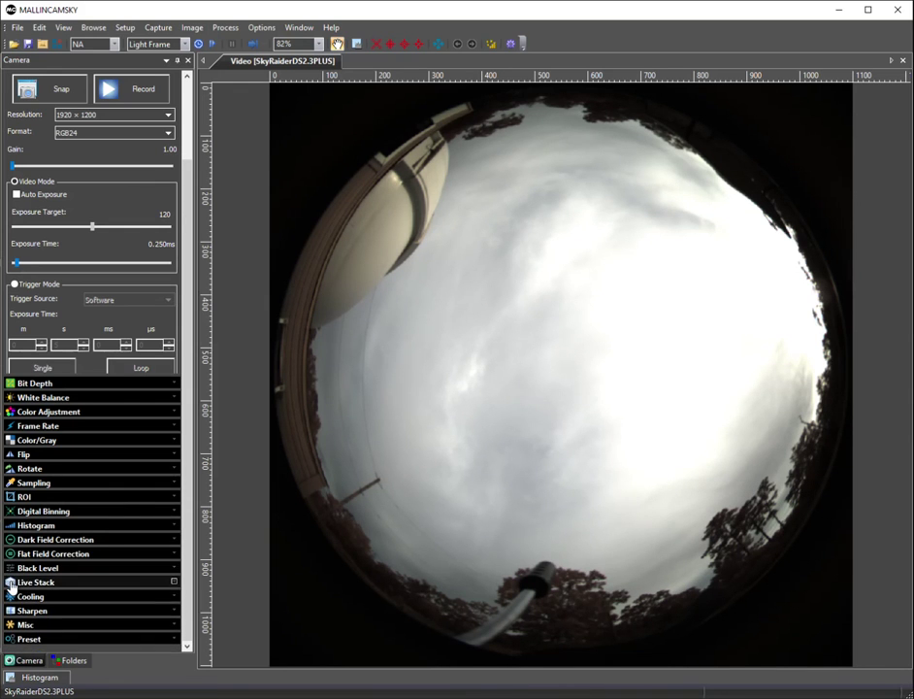
Step: Raise Sharpen to about 250%, then toggle Auto Exposure on and off
{"action": "left_click", "coordinate": [12, 611]}
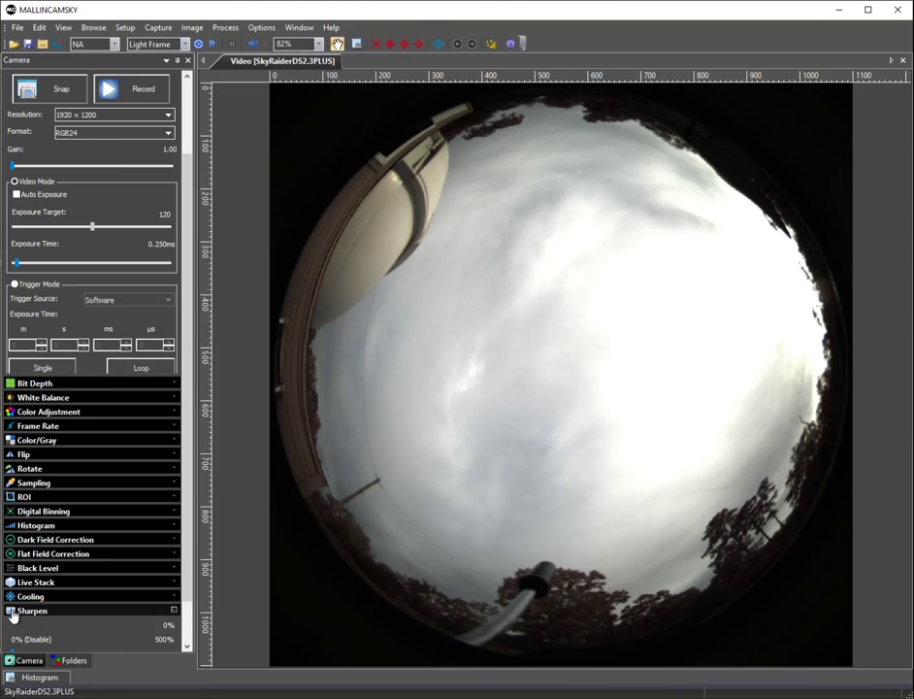
{"action": "scroll", "coordinate": [184, 548], "scroll_direction": "down", "scroll_amount": 2}
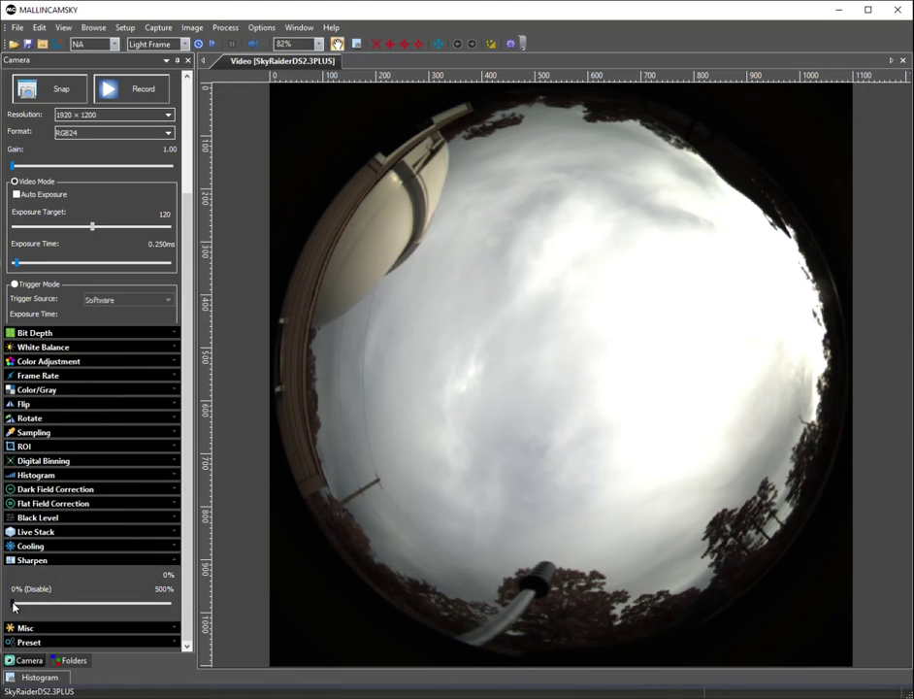
{"action": "left_click_drag", "start_coordinate": [13, 604], "coordinate": [88, 607]}
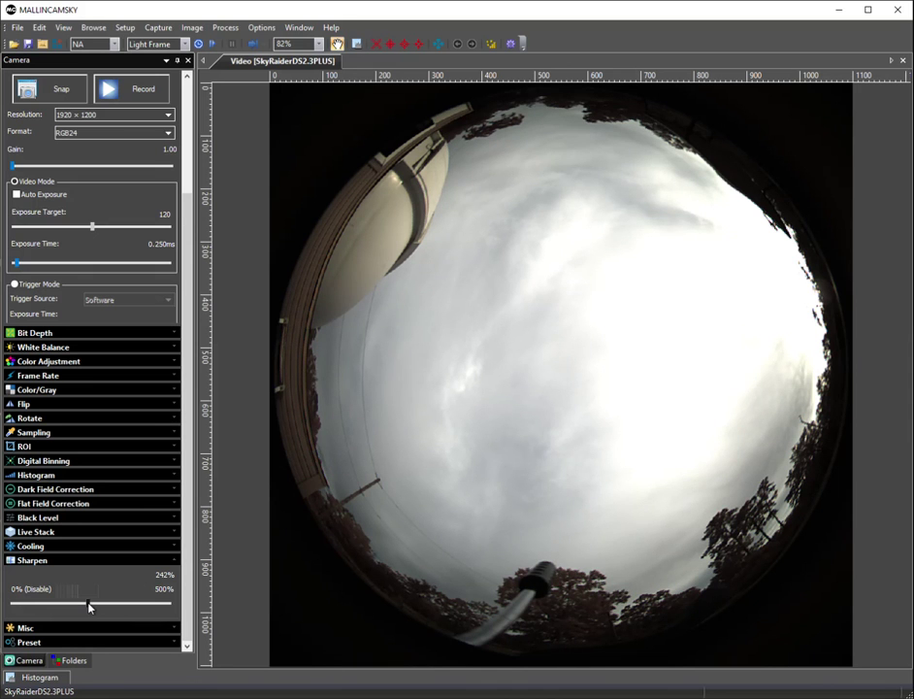
{"action": "left_click_drag", "start_coordinate": [88, 606], "coordinate": [89, 607]}
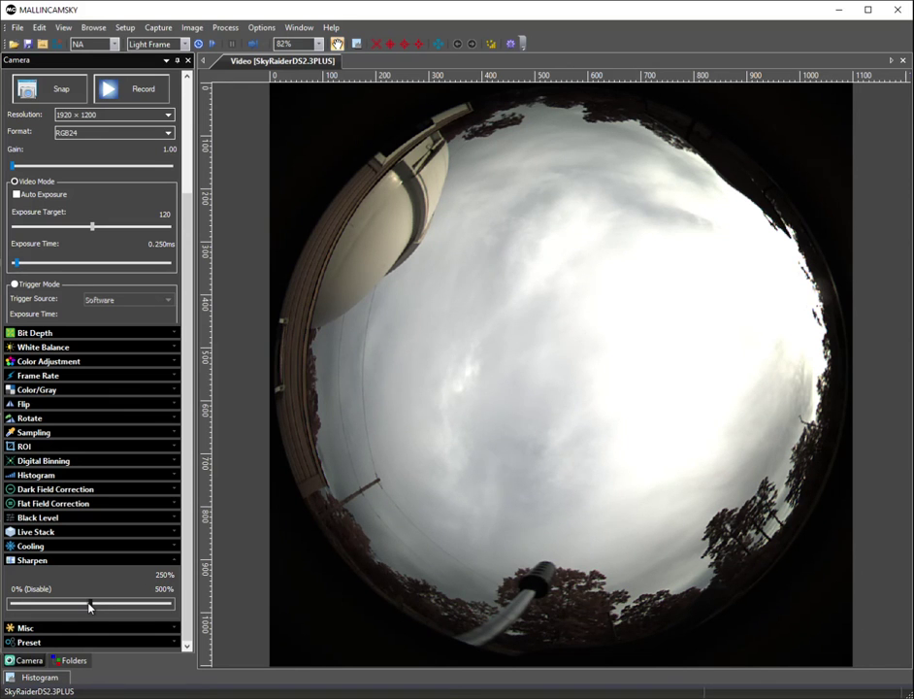
{"action": "left_click", "coordinate": [17, 195]}
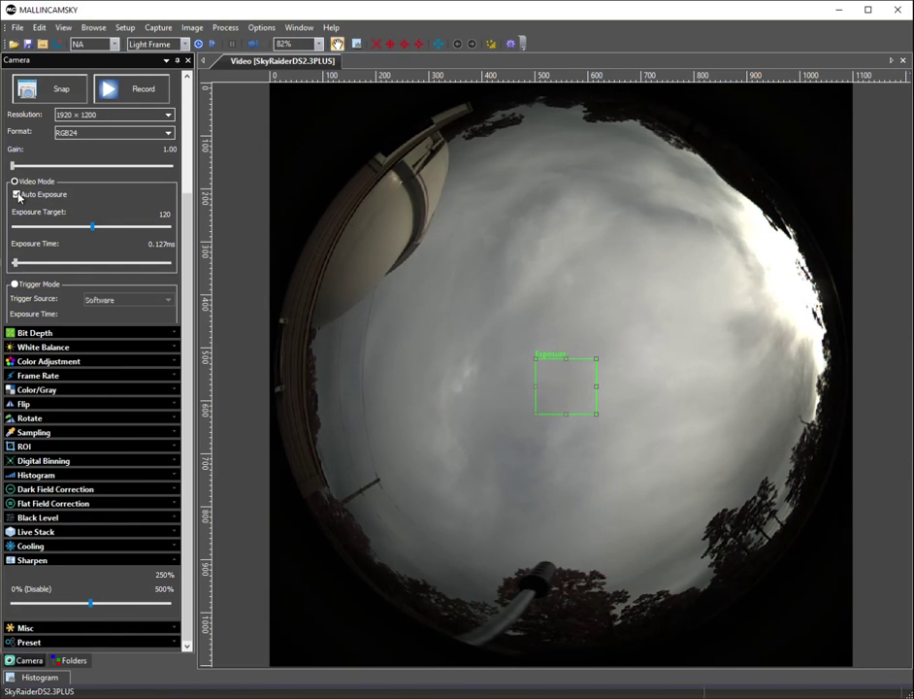
{"action": "left_click", "coordinate": [16, 195]}
Step: Push Sharpen to its 500% maximum and toggle Auto Exposure on and off again
{"action": "mouse_move", "coordinate": [92, 604]}
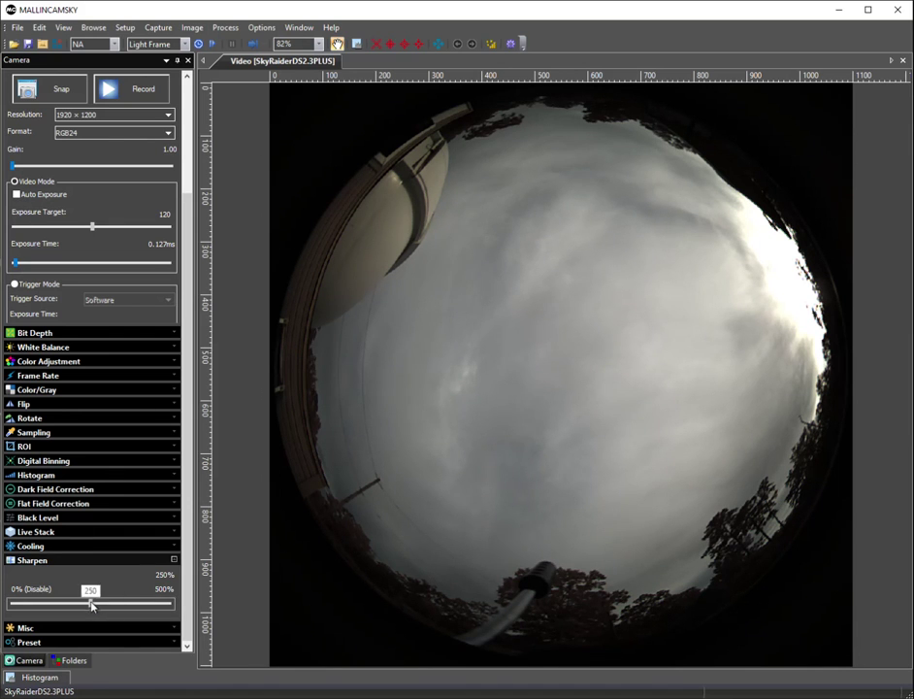
{"action": "left_click_drag", "start_coordinate": [92, 603], "coordinate": [170, 605]}
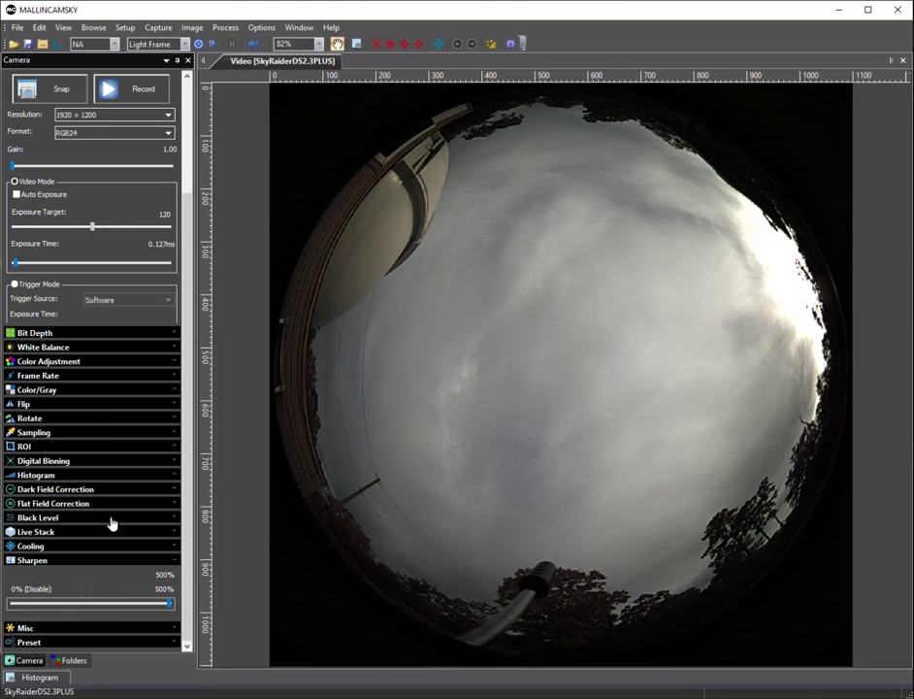
{"action": "left_click", "coordinate": [16, 197]}
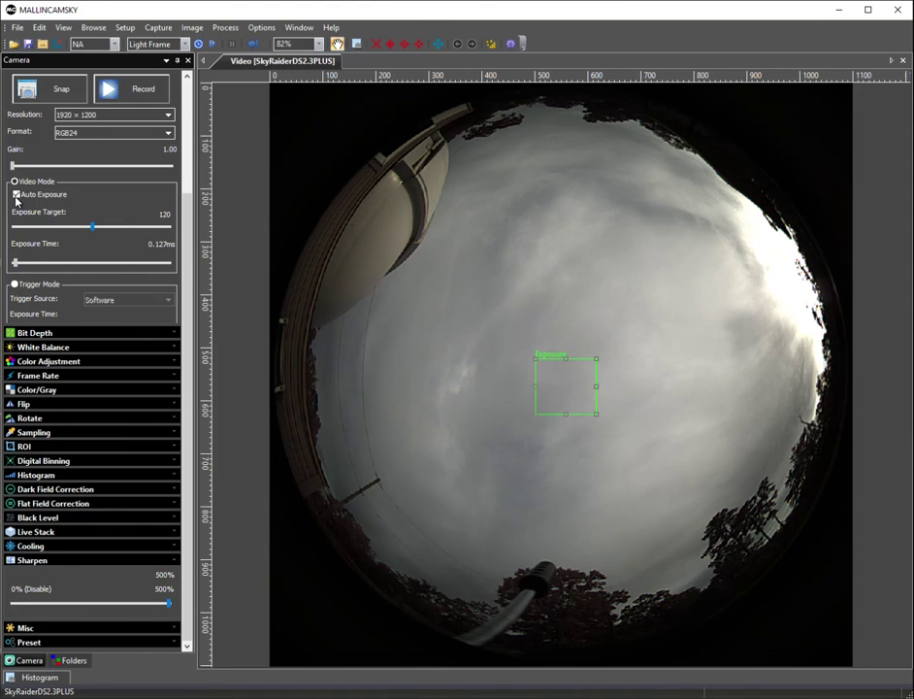
{"action": "left_click", "coordinate": [16, 196]}
{"action": "mouse_move", "coordinate": [170, 604]}
{"action": "left_mouse_down"}
{"action": "mouse_move", "coordinate": [122, 589]}
{"action": "mouse_move", "coordinate": [12, 585]}
{"action": "left_mouse_up"}
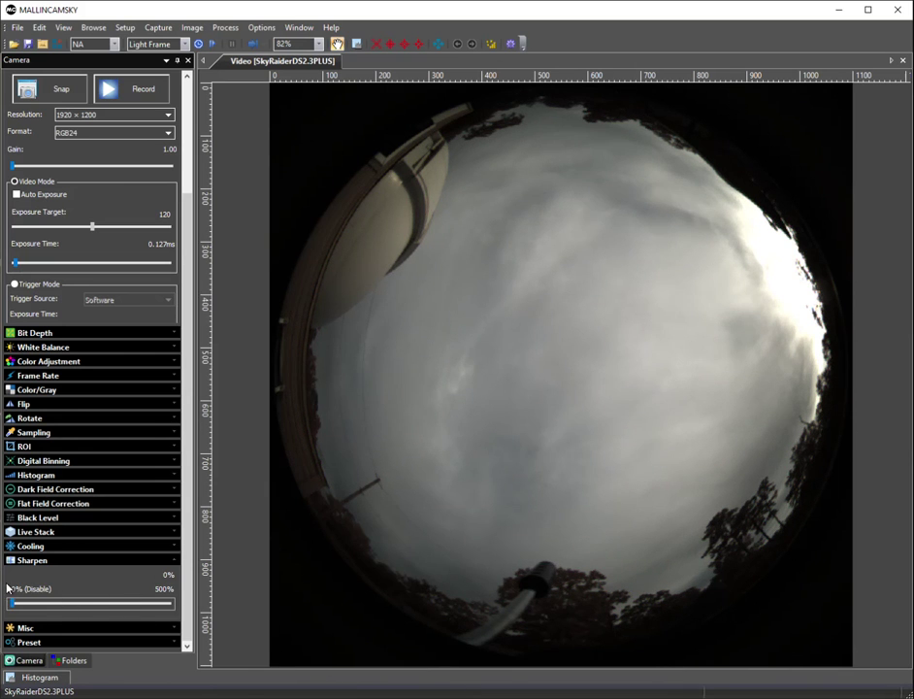
{"action": "left_click", "coordinate": [13, 614]}
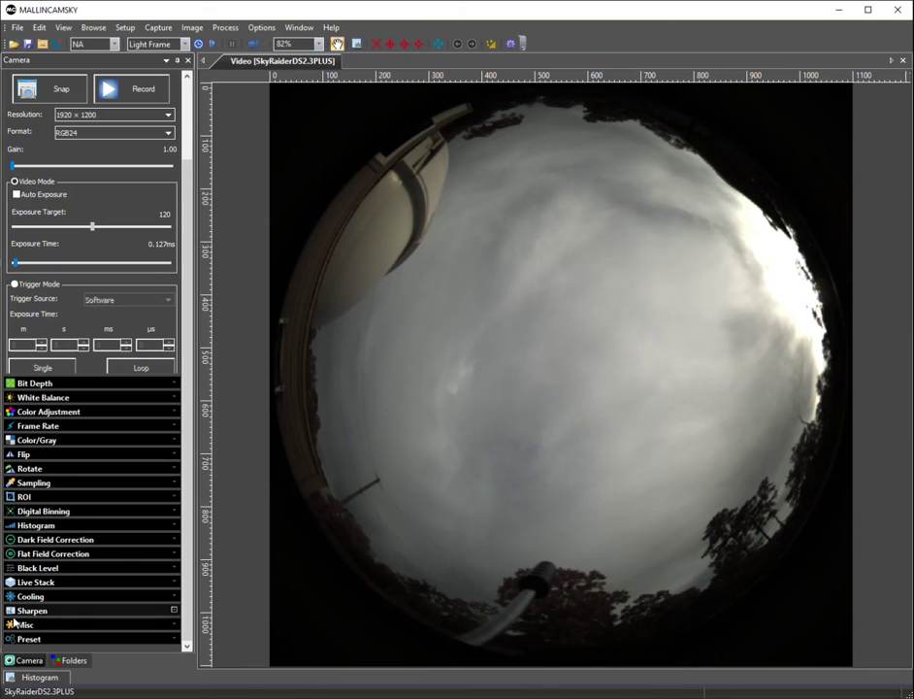
{"action": "left_click", "coordinate": [29, 624]}
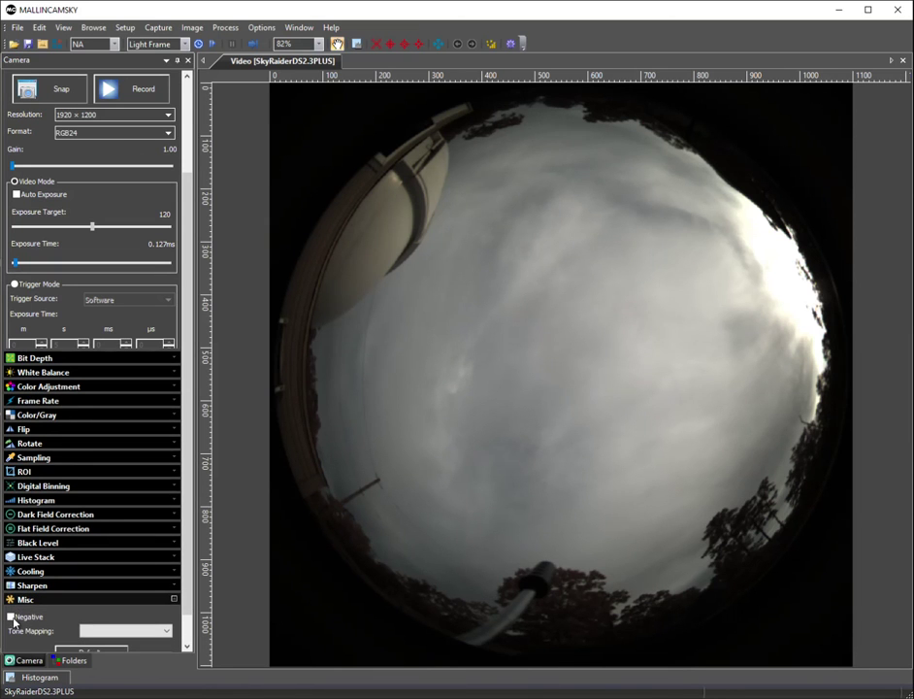
{"action": "left_click", "coordinate": [11, 617]}
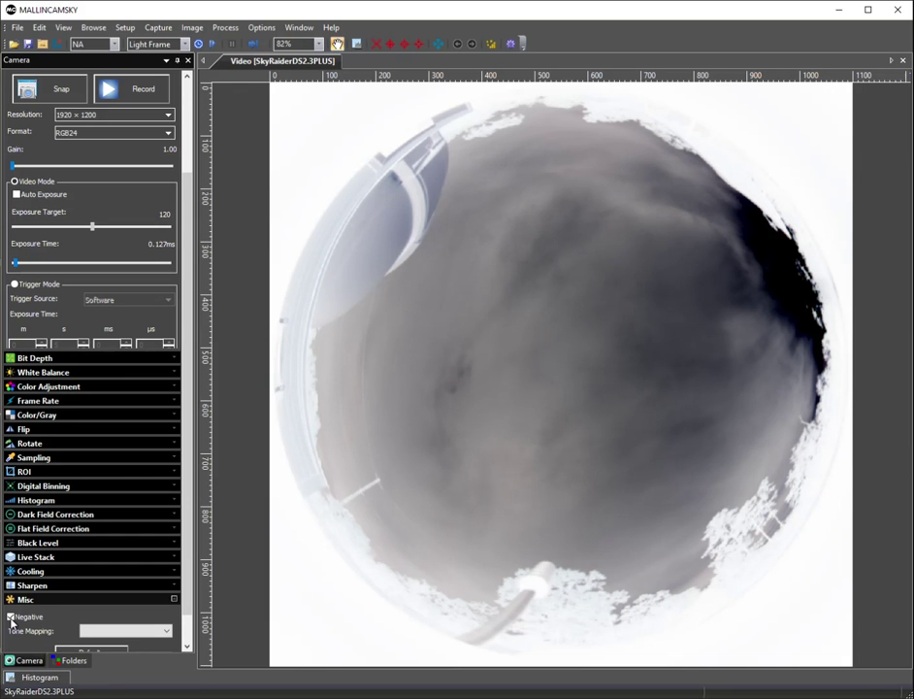
{"action": "left_click", "coordinate": [11, 617]}
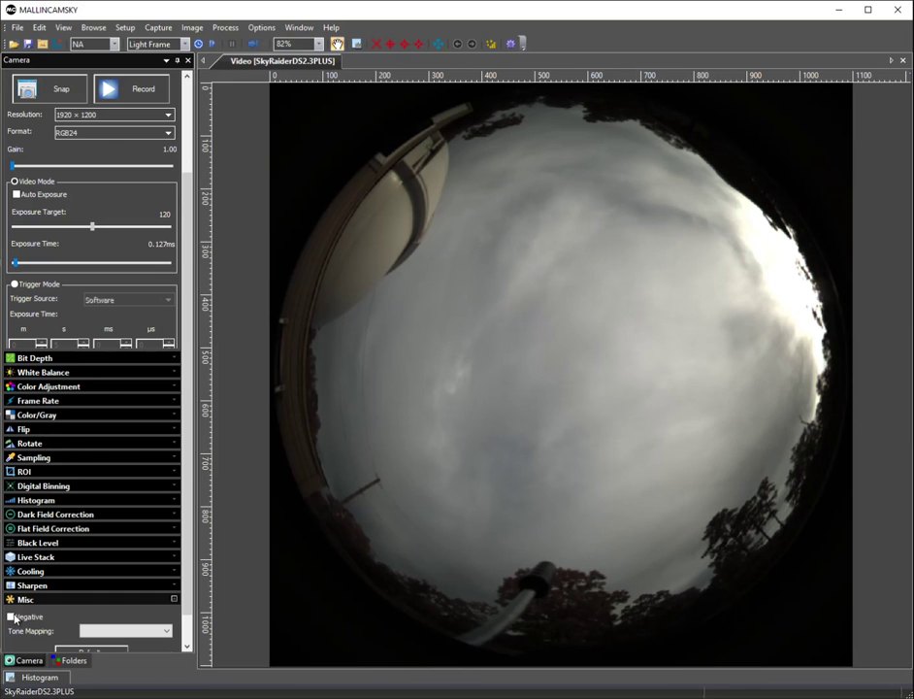
{"action": "scroll", "coordinate": [10, 617], "scroll_direction": "up", "scroll_amount": 1}
{"action": "left_click", "coordinate": [27, 626]}
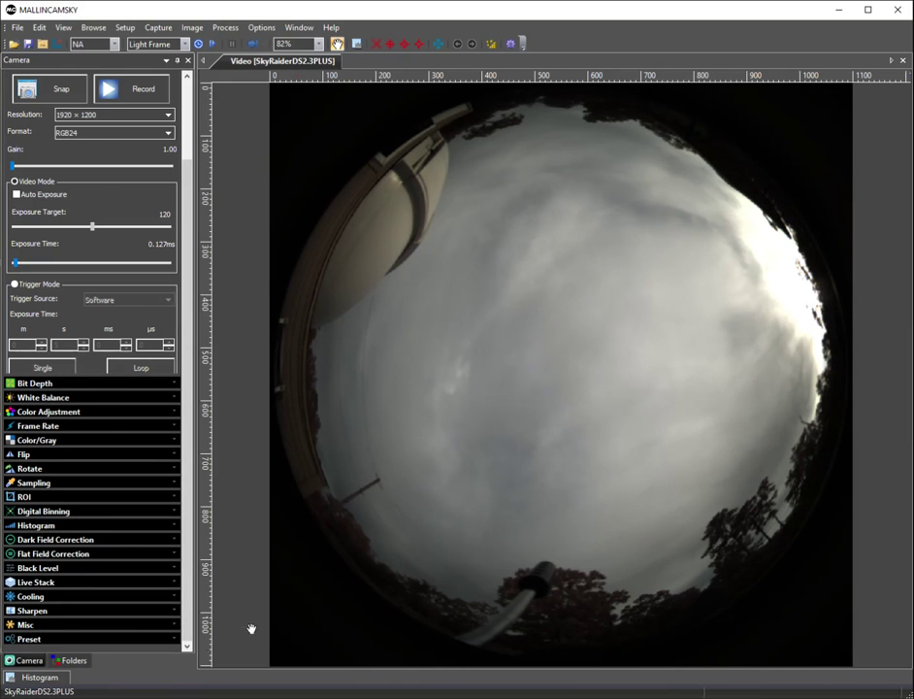
Step: Zoom the sky image to 150% with the hand tool and pan across it
{"action": "left_click", "coordinate": [337, 45]}
{"action": "scroll", "coordinate": [515, 332], "scroll_direction": "up", "scroll_amount": 4}
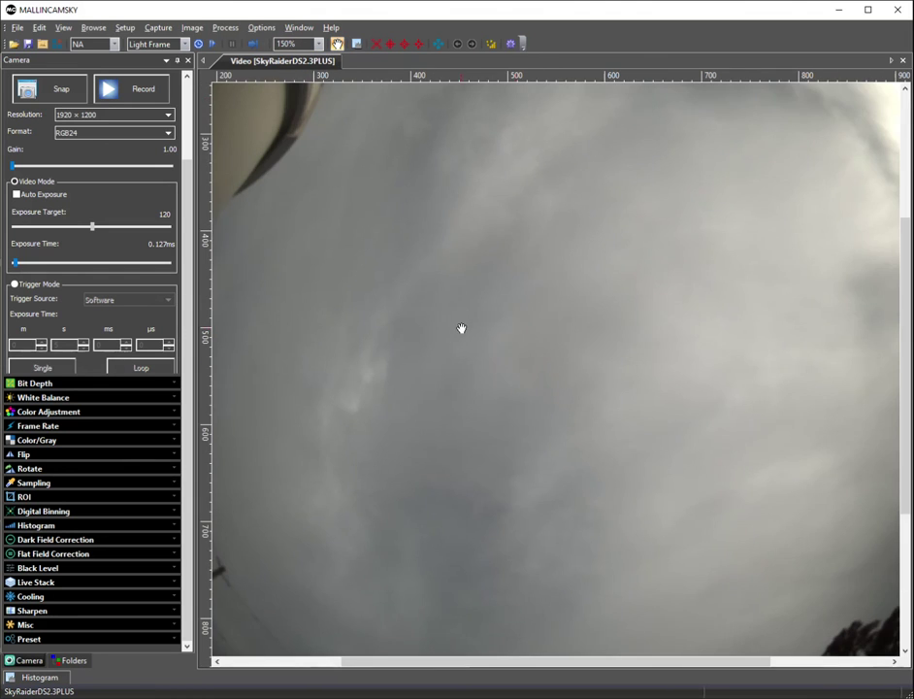
{"action": "mouse_move", "coordinate": [435, 298]}
{"action": "left_mouse_down"}
{"action": "mouse_move", "coordinate": [565, 406]}
{"action": "mouse_move", "coordinate": [621, 560]}
{"action": "mouse_move", "coordinate": [594, 544]}
{"action": "mouse_move", "coordinate": [207, 452]}
{"action": "mouse_move", "coordinate": [223, 176]}
{"action": "mouse_move", "coordinate": [314, 187]}
{"action": "left_mouse_up"}
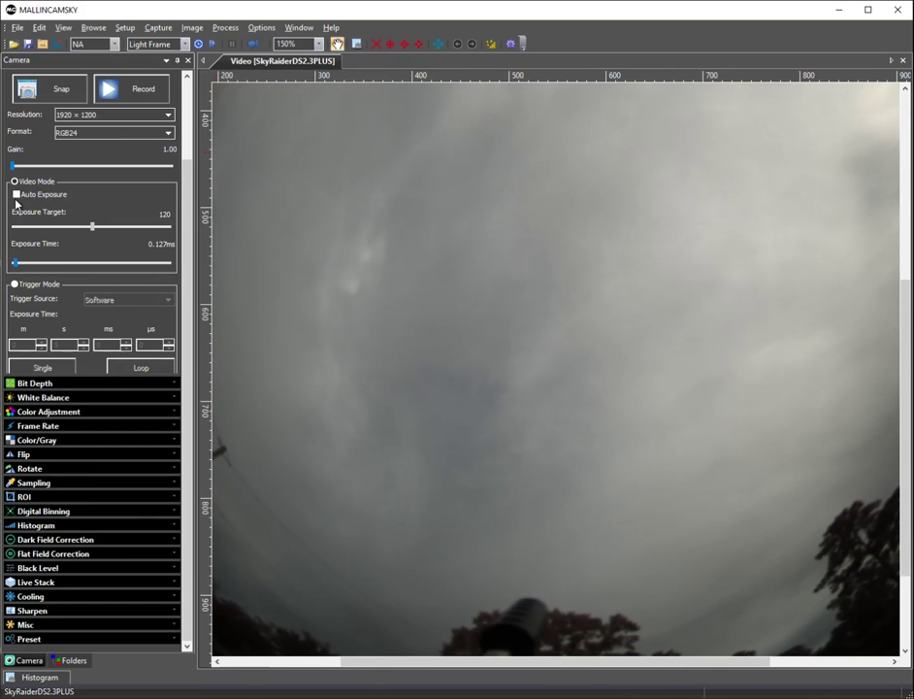
Step: Enable Auto Exposure and place the metering rectangle on the trees at the right edge
{"action": "left_click", "coordinate": [16, 195]}
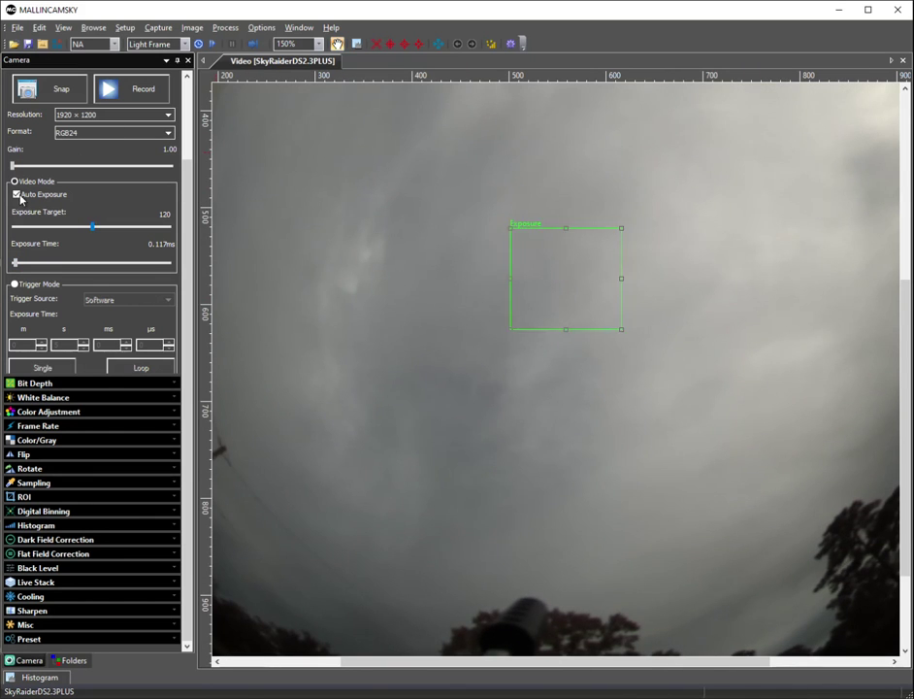
{"action": "mouse_move", "coordinate": [359, 234]}
{"action": "left_mouse_down"}
{"action": "mouse_move", "coordinate": [565, 480]}
{"action": "mouse_move", "coordinate": [485, 375]}
{"action": "mouse_move", "coordinate": [338, 266]}
{"action": "mouse_move", "coordinate": [239, 231]}
{"action": "mouse_move", "coordinate": [228, 174]}
{"action": "left_mouse_up"}
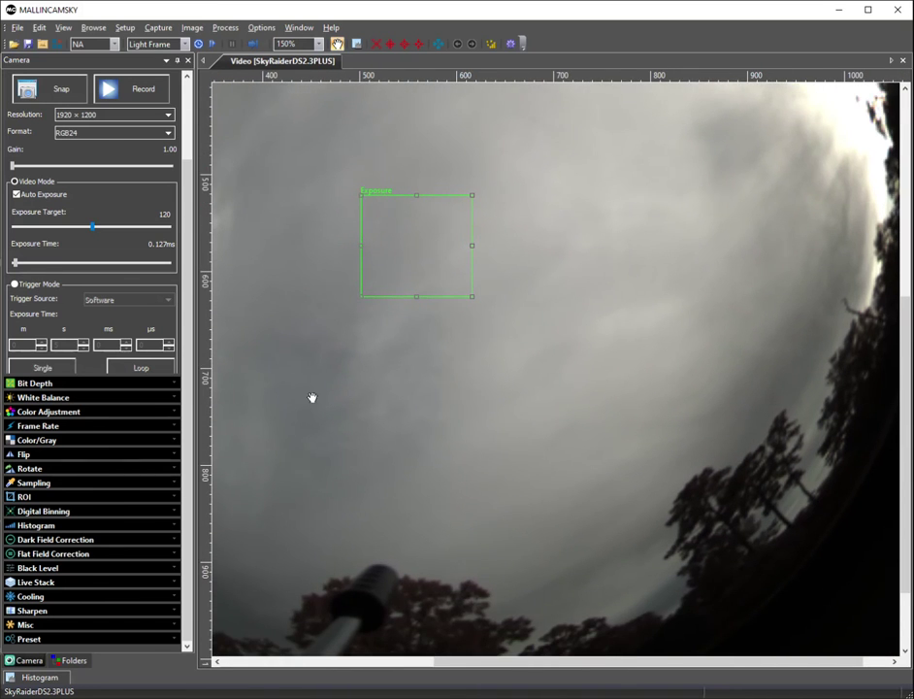
{"action": "mouse_move", "coordinate": [456, 564]}
{"action": "left_mouse_down"}
{"action": "mouse_move", "coordinate": [457, 538]}
{"action": "mouse_move", "coordinate": [416, 489]}
{"action": "left_mouse_up"}
{"action": "mouse_move", "coordinate": [389, 178]}
{"action": "left_mouse_down"}
{"action": "mouse_move", "coordinate": [483, 261]}
{"action": "mouse_move", "coordinate": [740, 536]}
{"action": "mouse_move", "coordinate": [659, 419]}
{"action": "mouse_move", "coordinate": [697, 446]}
{"action": "left_mouse_up"}
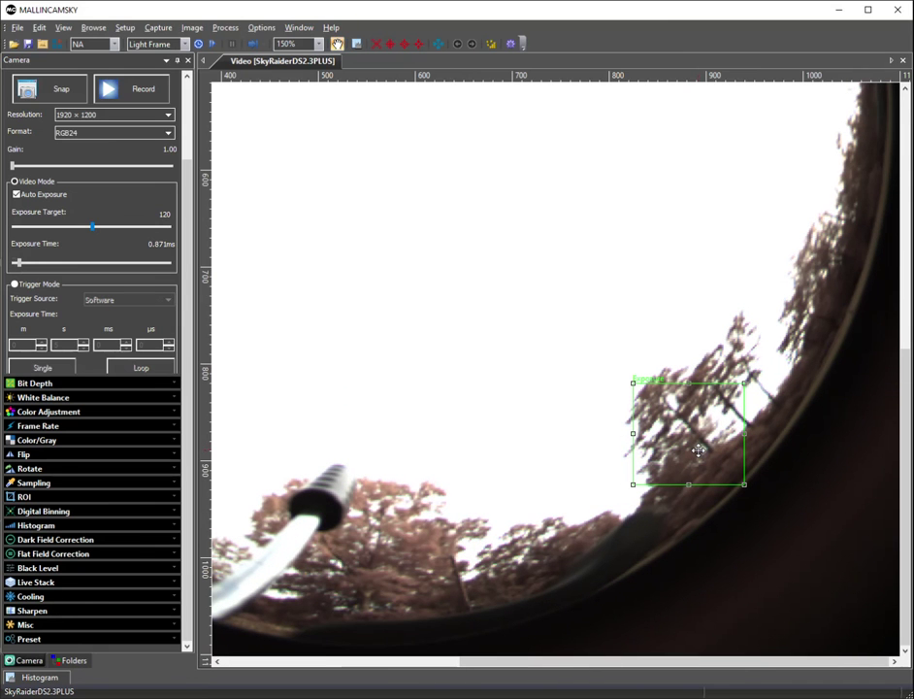
Step: Meter exposure on the trees by the wand, the dome's edge, then the dome's top
{"action": "left_click_drag", "start_coordinate": [485, 465], "coordinate": [577, 457]}
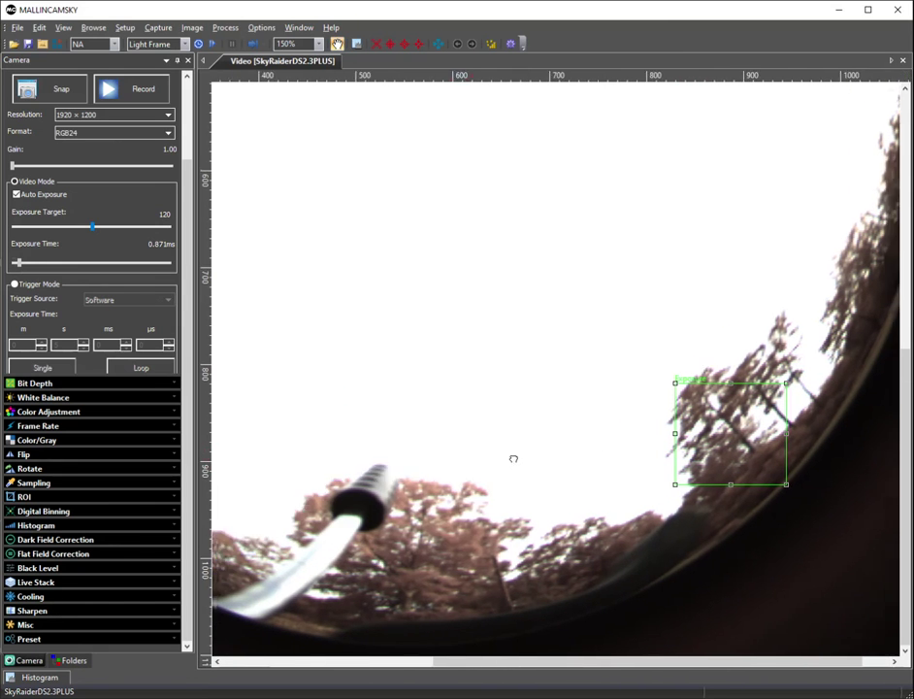
{"action": "left_click_drag", "start_coordinate": [758, 442], "coordinate": [469, 543]}
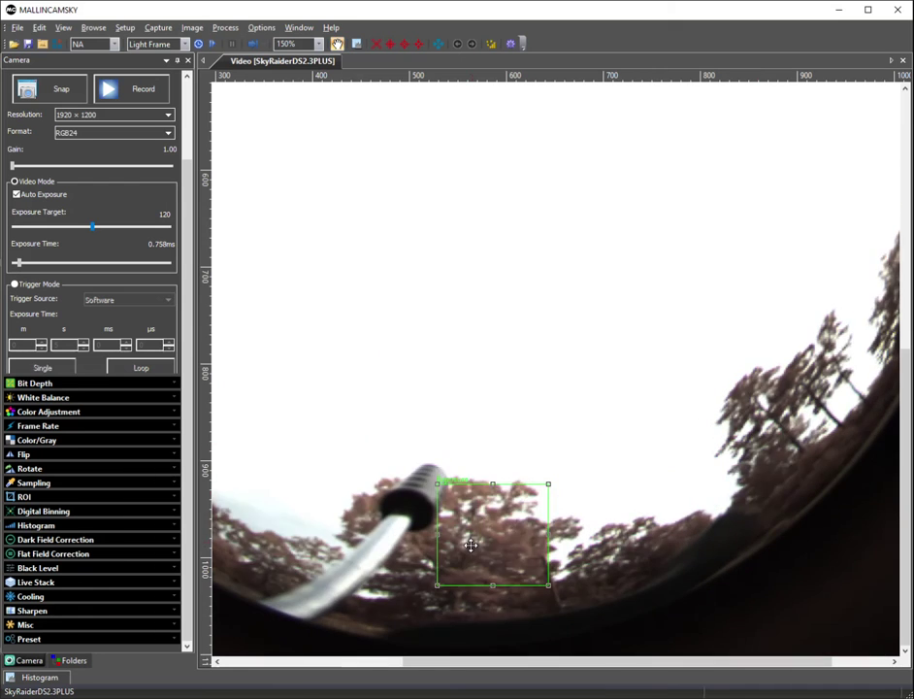
{"action": "mouse_move", "coordinate": [513, 424]}
{"action": "left_mouse_down"}
{"action": "mouse_move", "coordinate": [738, 376]}
{"action": "mouse_move", "coordinate": [777, 383]}
{"action": "left_mouse_up"}
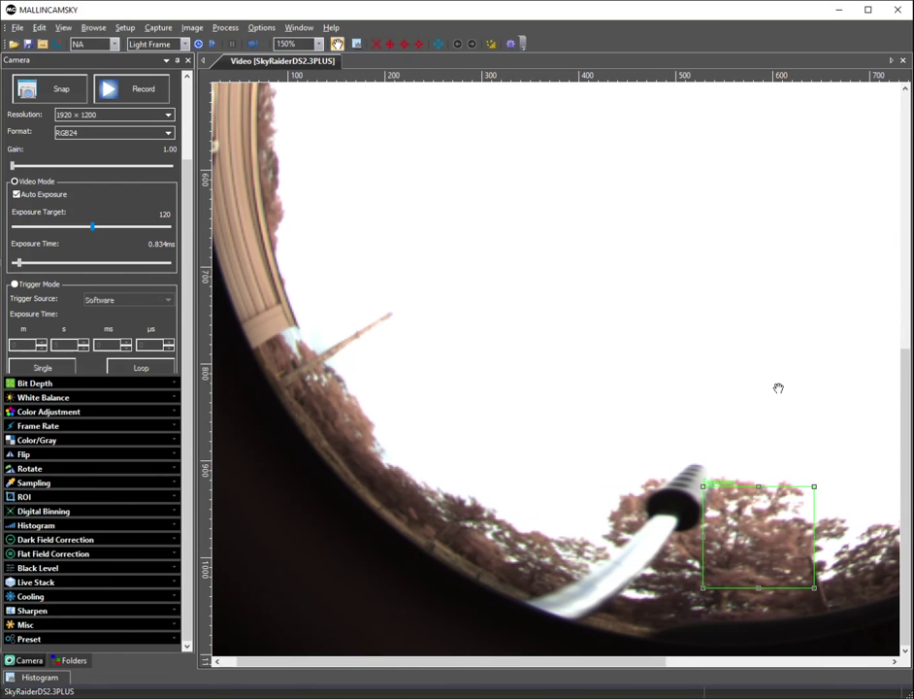
{"action": "left_click_drag", "start_coordinate": [628, 401], "coordinate": [662, 392]}
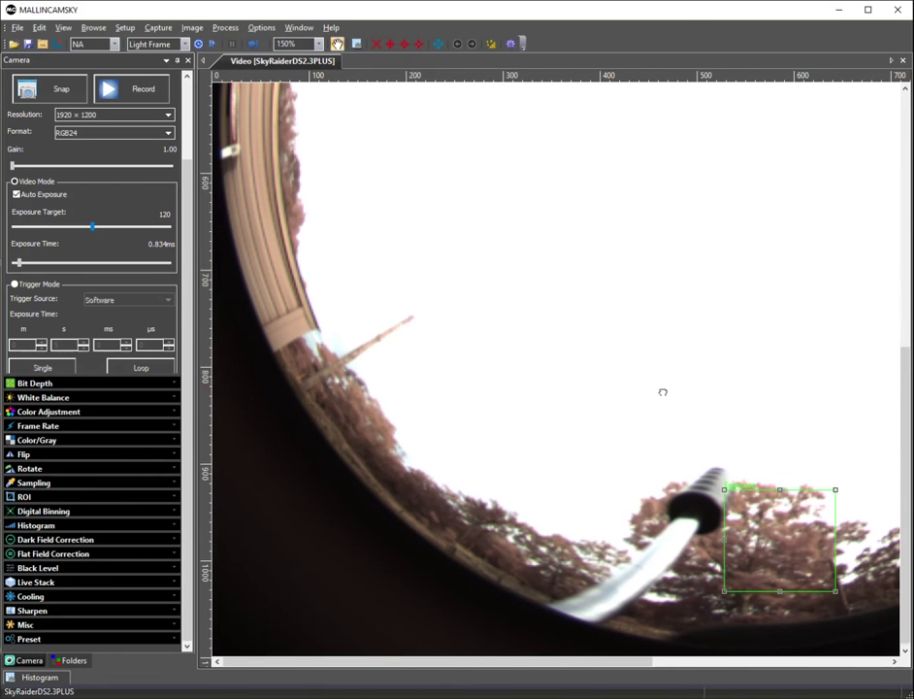
{"action": "mouse_move", "coordinate": [752, 530]}
{"action": "left_mouse_down"}
{"action": "mouse_move", "coordinate": [577, 468]}
{"action": "mouse_move", "coordinate": [263, 265]}
{"action": "left_mouse_up"}
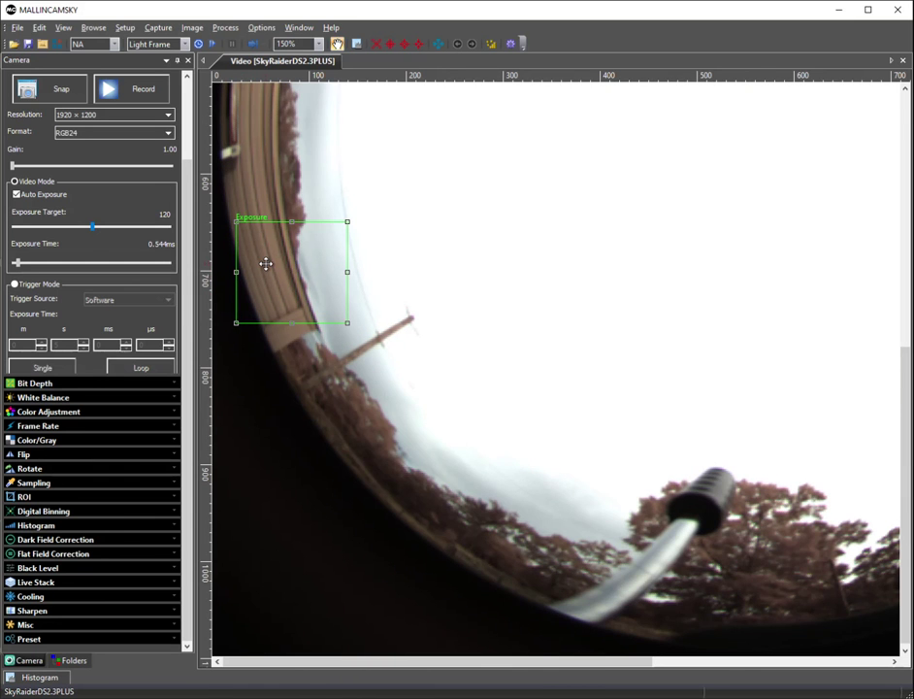
{"action": "mouse_move", "coordinate": [428, 230]}
{"action": "left_mouse_down"}
{"action": "mouse_move", "coordinate": [445, 260]}
{"action": "mouse_move", "coordinate": [470, 398]}
{"action": "mouse_move", "coordinate": [477, 562]}
{"action": "left_mouse_up"}
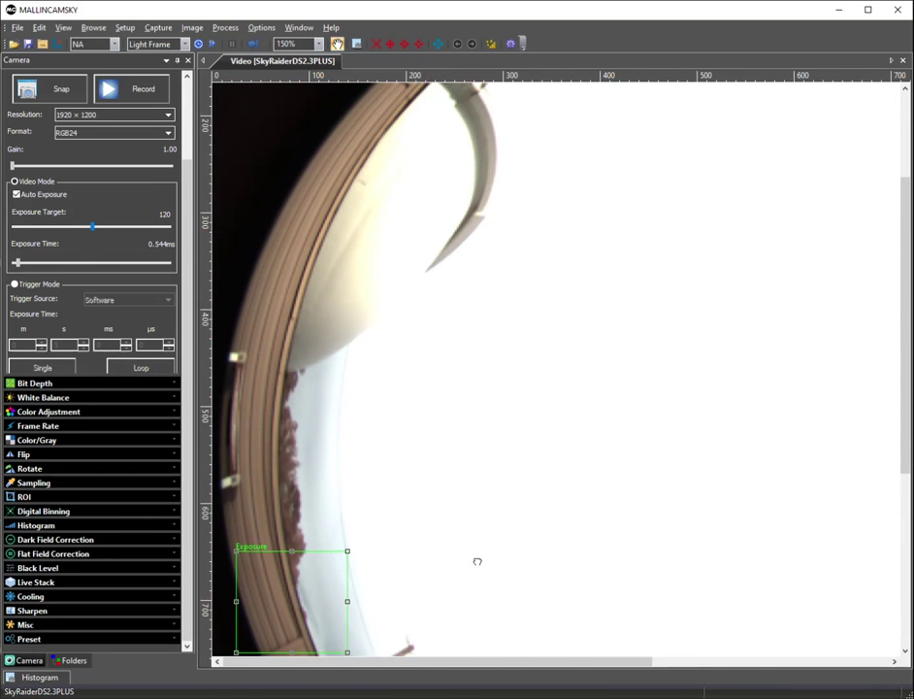
{"action": "left_click_drag", "start_coordinate": [285, 592], "coordinate": [355, 220]}
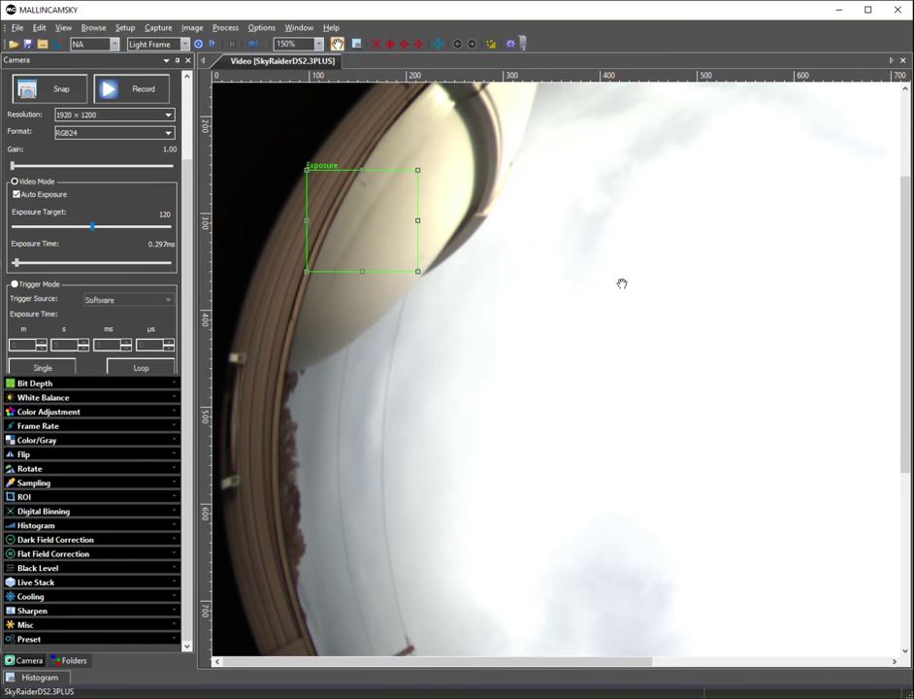
Step: Meter exposure on the top treetops and the lens rim, finally leaving it on open cloudy sky
{"action": "left_click_drag", "start_coordinate": [622, 283], "coordinate": [460, 410]}
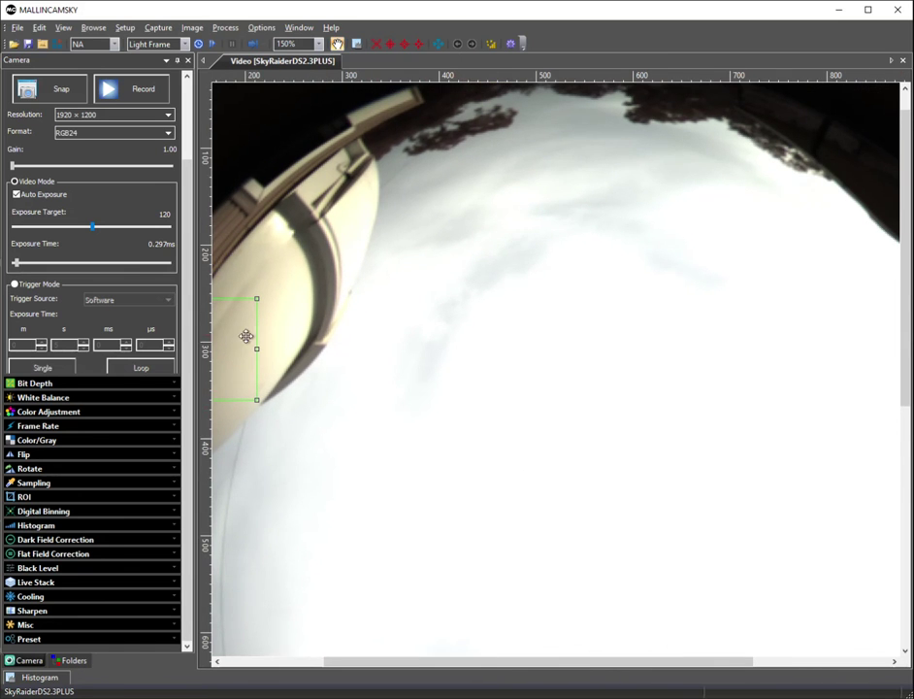
{"action": "mouse_move", "coordinate": [244, 331]}
{"action": "left_mouse_down"}
{"action": "mouse_move", "coordinate": [453, 157]}
{"action": "mouse_move", "coordinate": [460, 163]}
{"action": "left_mouse_up"}
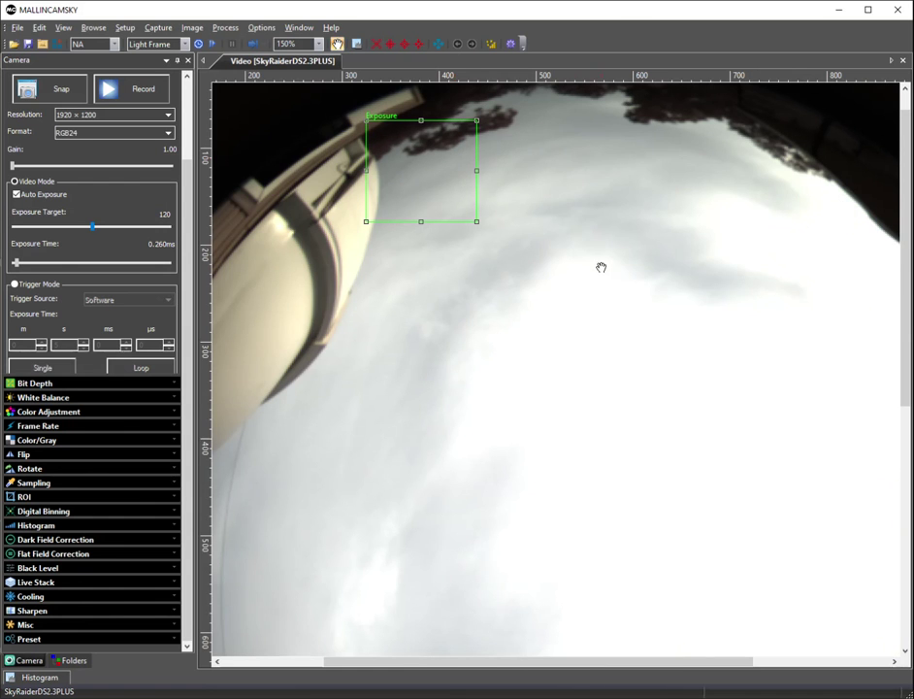
{"action": "mouse_move", "coordinate": [595, 271]}
{"action": "left_mouse_down"}
{"action": "mouse_move", "coordinate": [504, 316]}
{"action": "mouse_move", "coordinate": [360, 223]}
{"action": "left_mouse_up"}
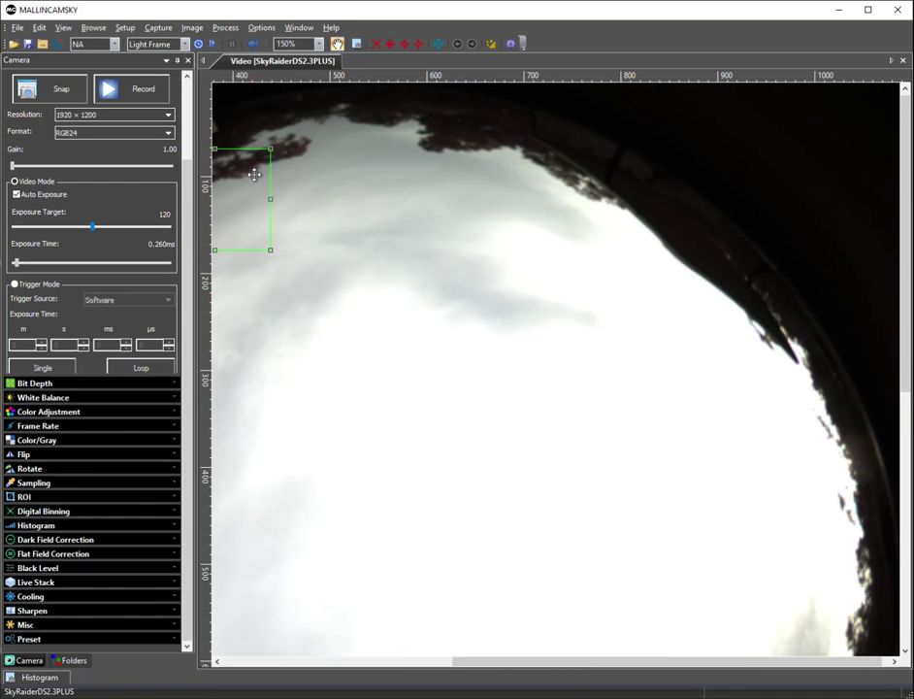
{"action": "mouse_move", "coordinate": [255, 171]}
{"action": "left_mouse_down"}
{"action": "mouse_move", "coordinate": [672, 176]}
{"action": "mouse_move", "coordinate": [775, 191]}
{"action": "mouse_move", "coordinate": [729, 211]}
{"action": "left_mouse_up"}
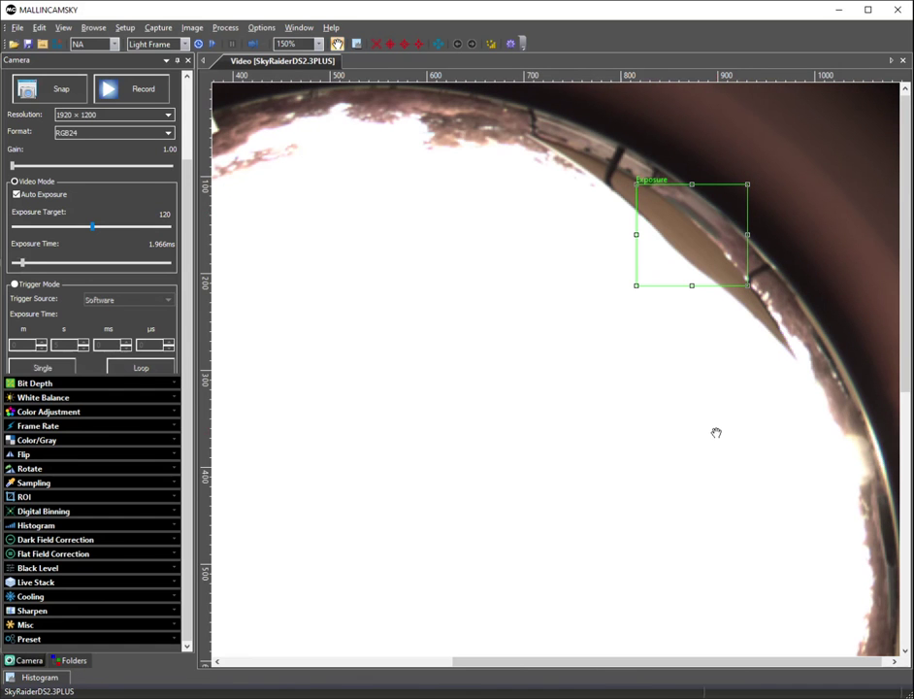
{"action": "mouse_move", "coordinate": [694, 267]}
{"action": "left_mouse_down"}
{"action": "mouse_move", "coordinate": [501, 443]}
{"action": "mouse_move", "coordinate": [385, 520]}
{"action": "mouse_move", "coordinate": [347, 531]}
{"action": "mouse_move", "coordinate": [377, 557]}
{"action": "left_mouse_up"}
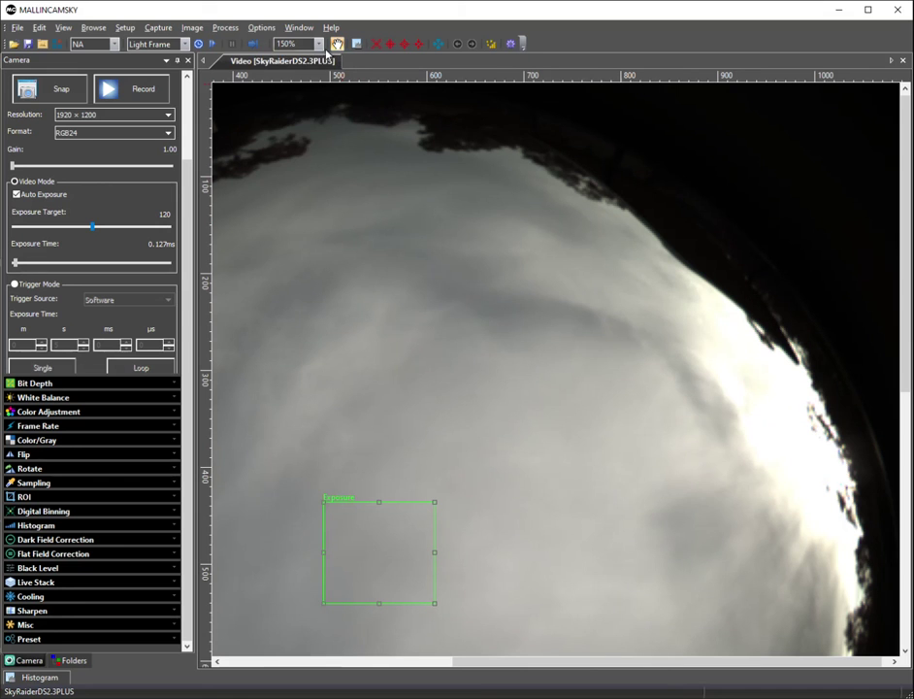
Step: Set zoom to Fit to Window, lower the metering box slightly, and switch Auto Exposure off at 0.130 ms
{"action": "left_click", "coordinate": [318, 44]}
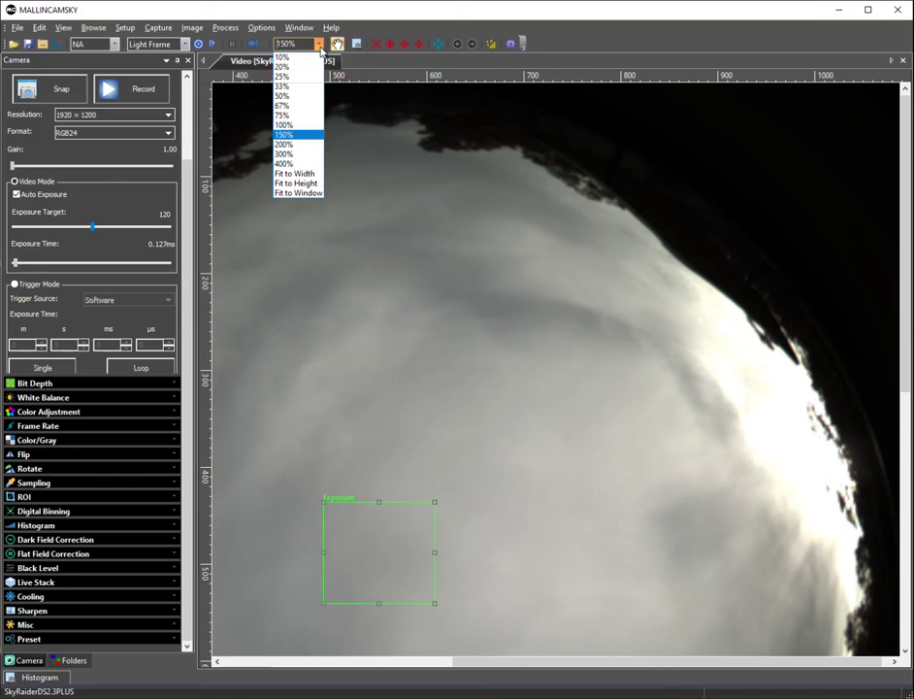
{"action": "left_click", "coordinate": [296, 173]}
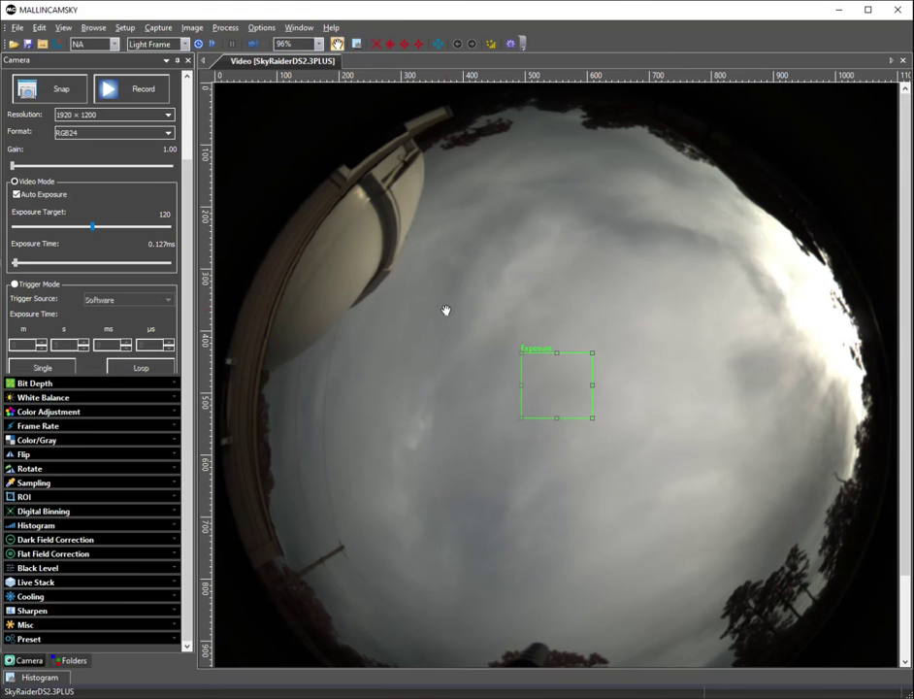
{"action": "left_click_drag", "start_coordinate": [561, 385], "coordinate": [544, 426]}
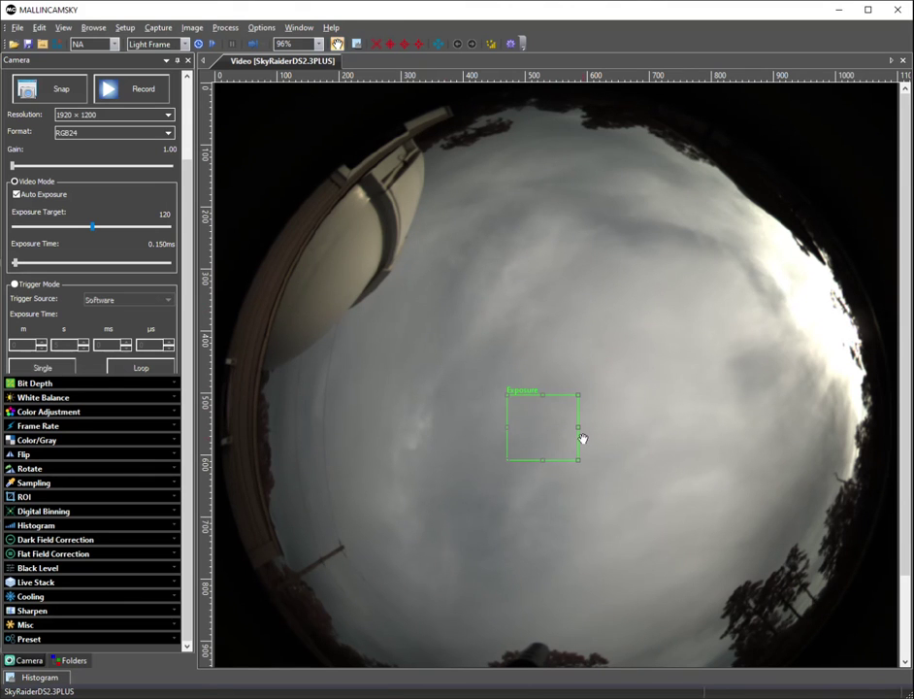
{"action": "left_click", "coordinate": [16, 195]}
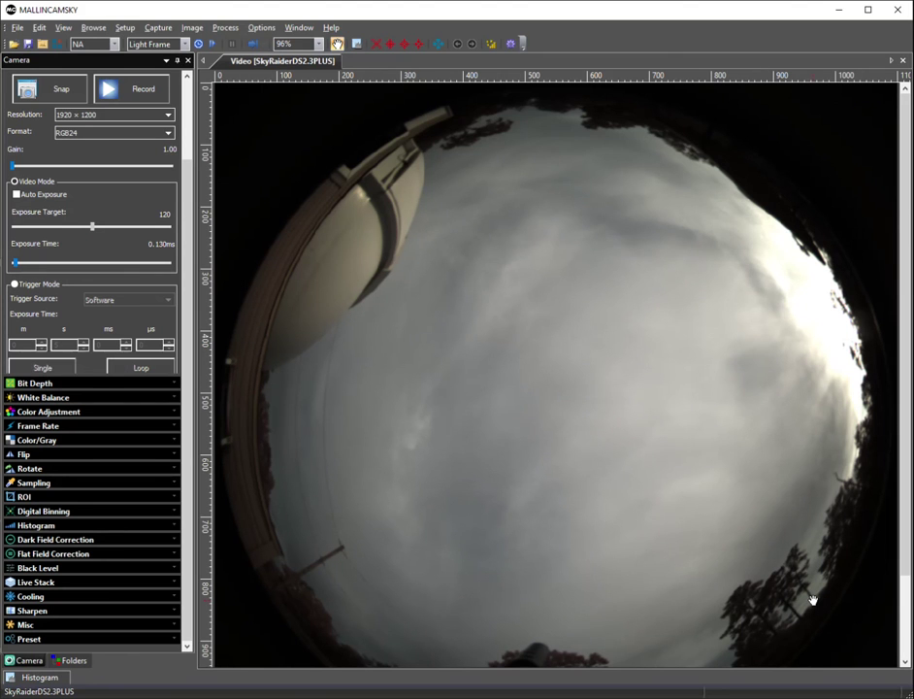